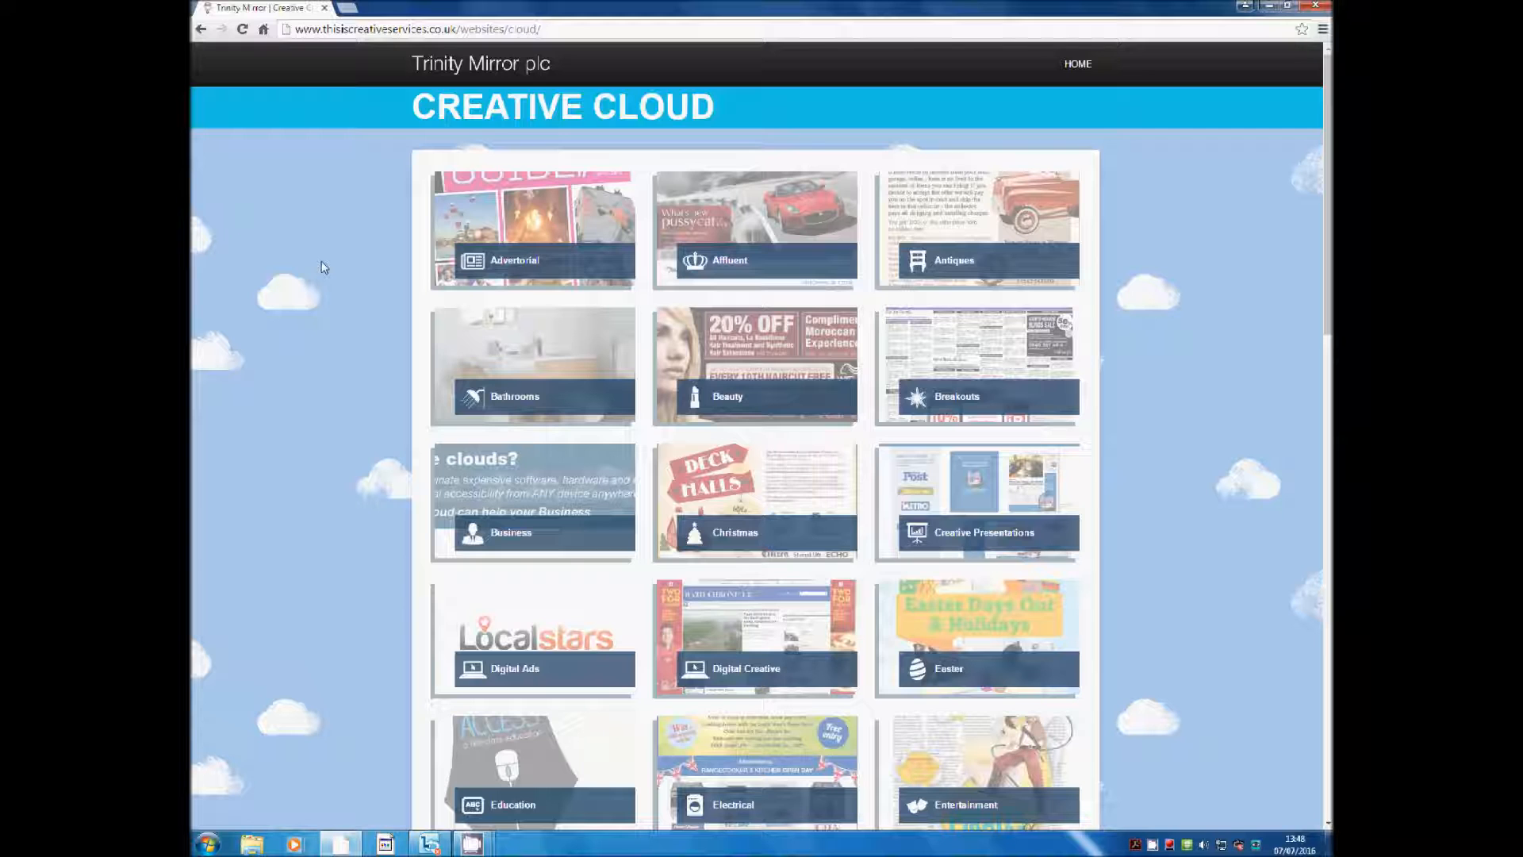
# Visit the Christmas category page, then return to the Creative Cloud home page
pyautogui.click(749, 471)
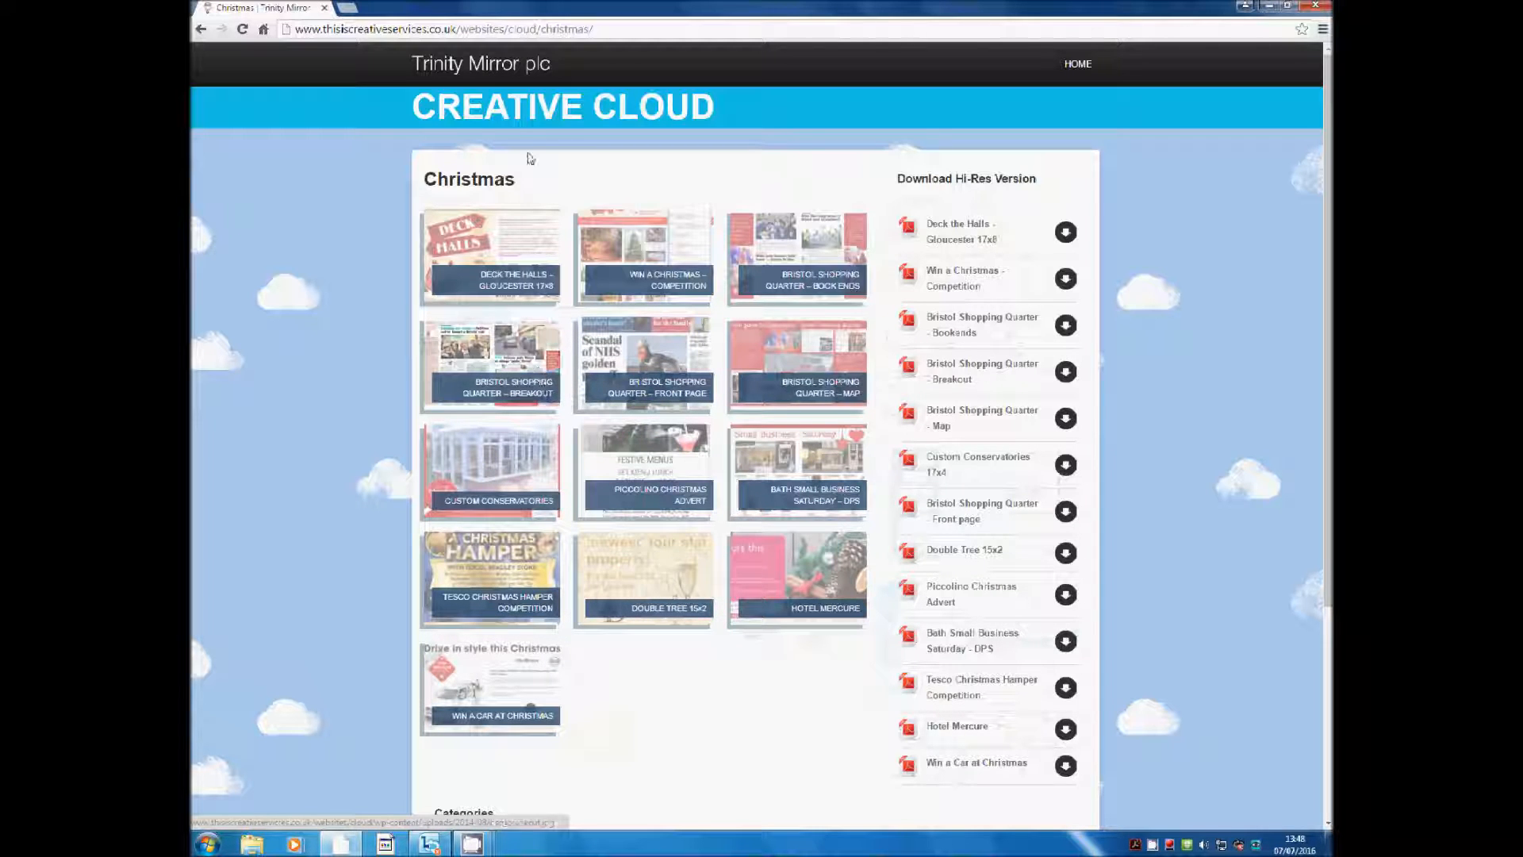
pyautogui.moveTo(541, 30); pyautogui.dragTo(638, 32)
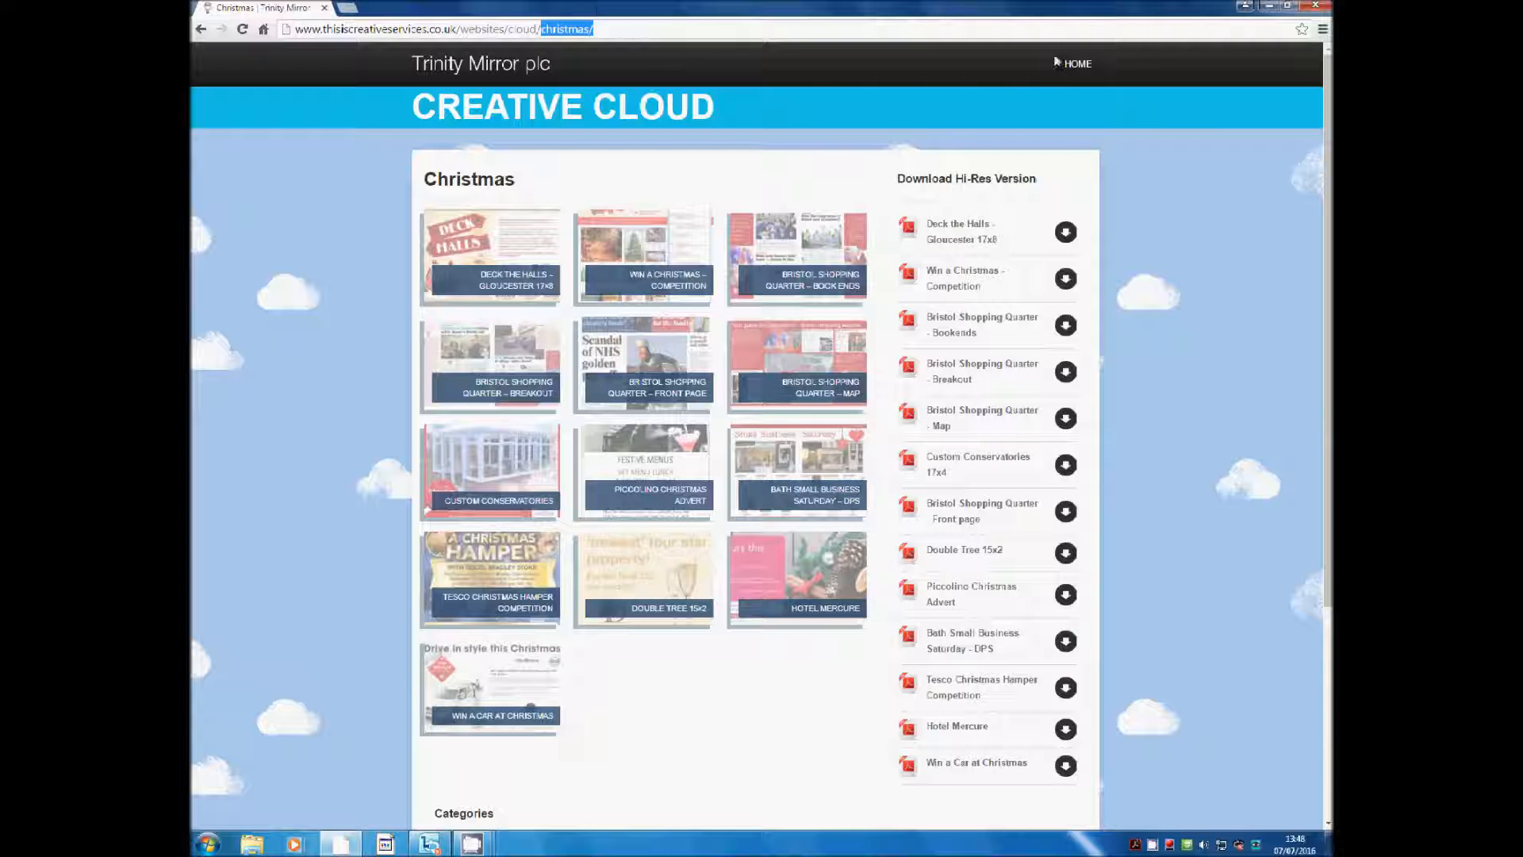
pyautogui.click(1090, 67)
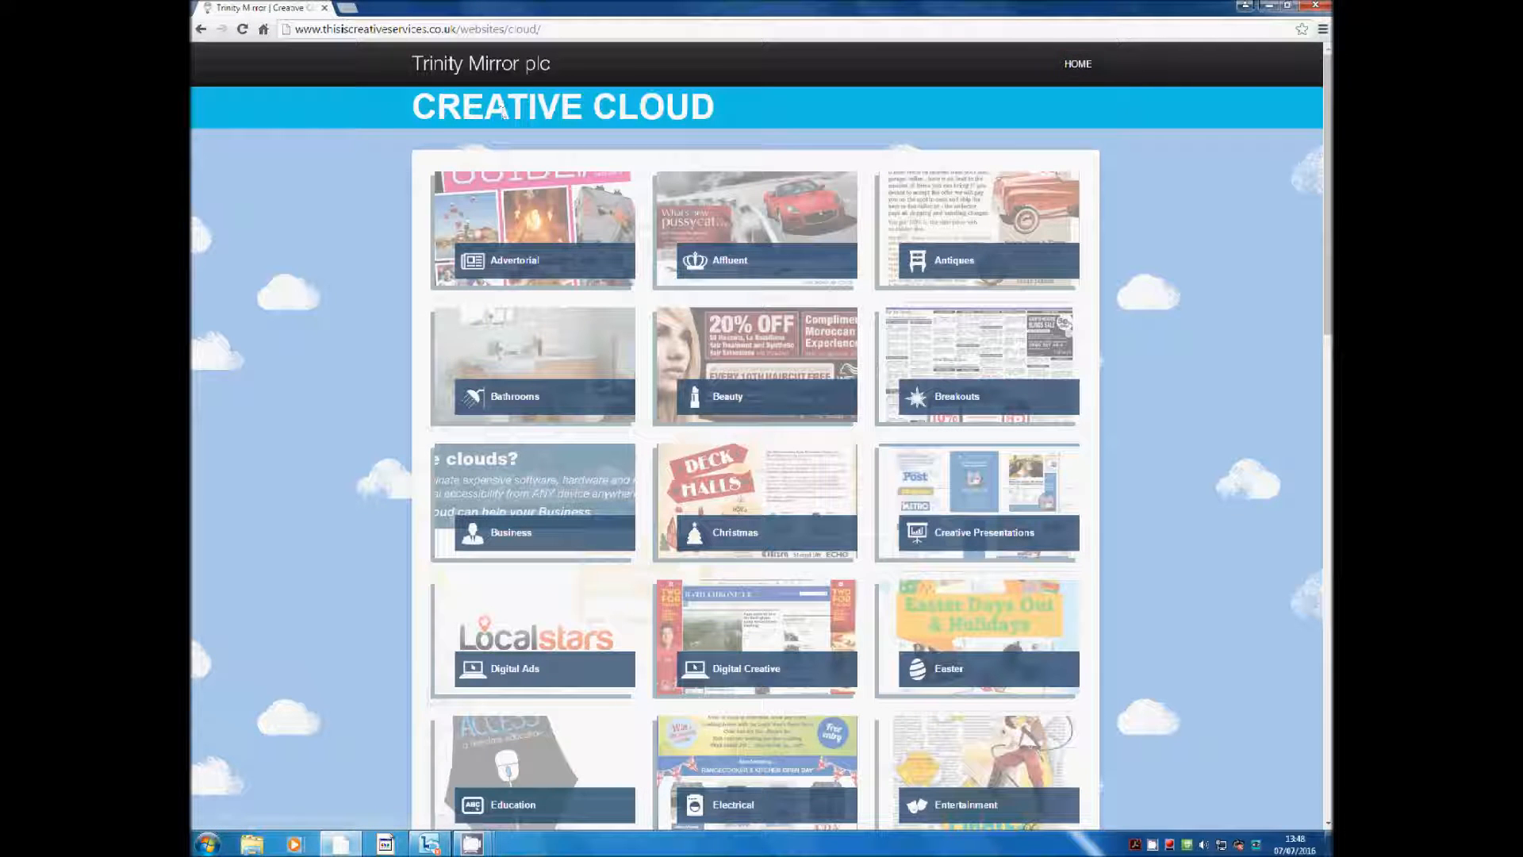
# Append 'admin' to the site address and log in to the WordPress Dashboard
pyautogui.click(575, 30)
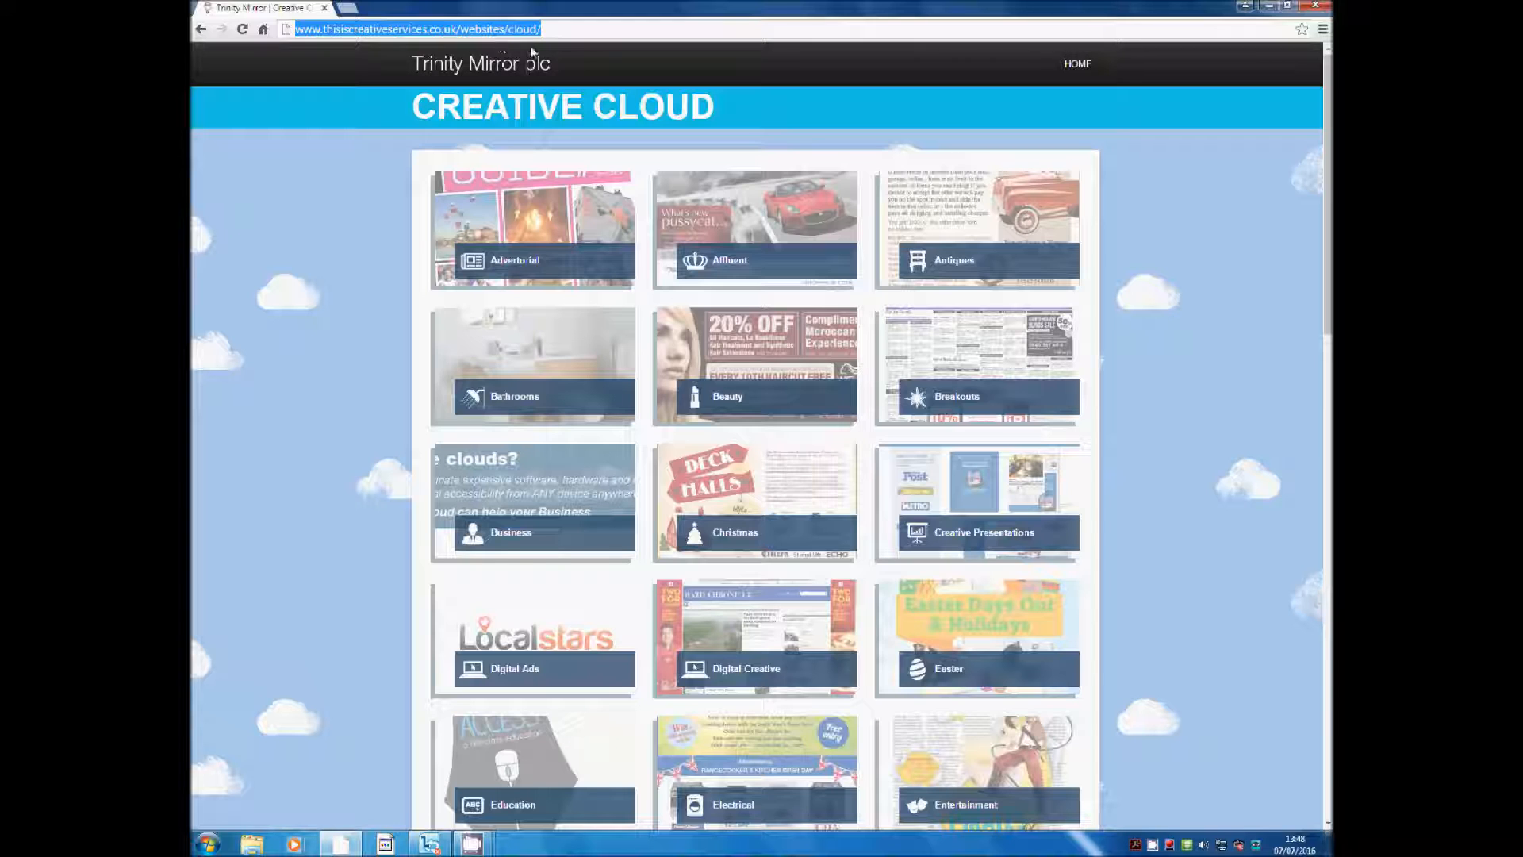
pyautogui.click(568, 29)
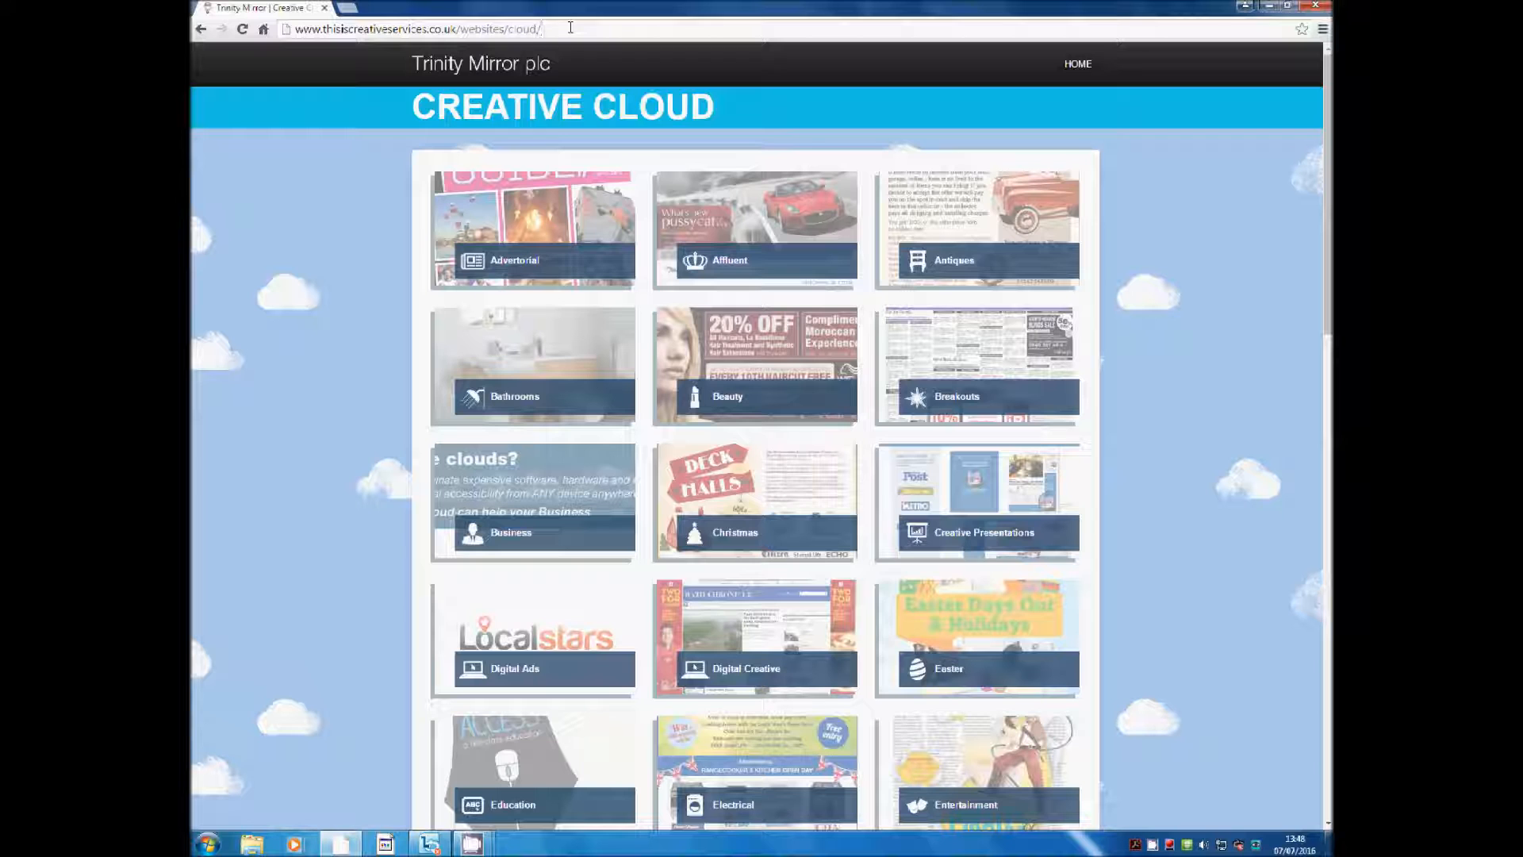
pyautogui.write('admin')
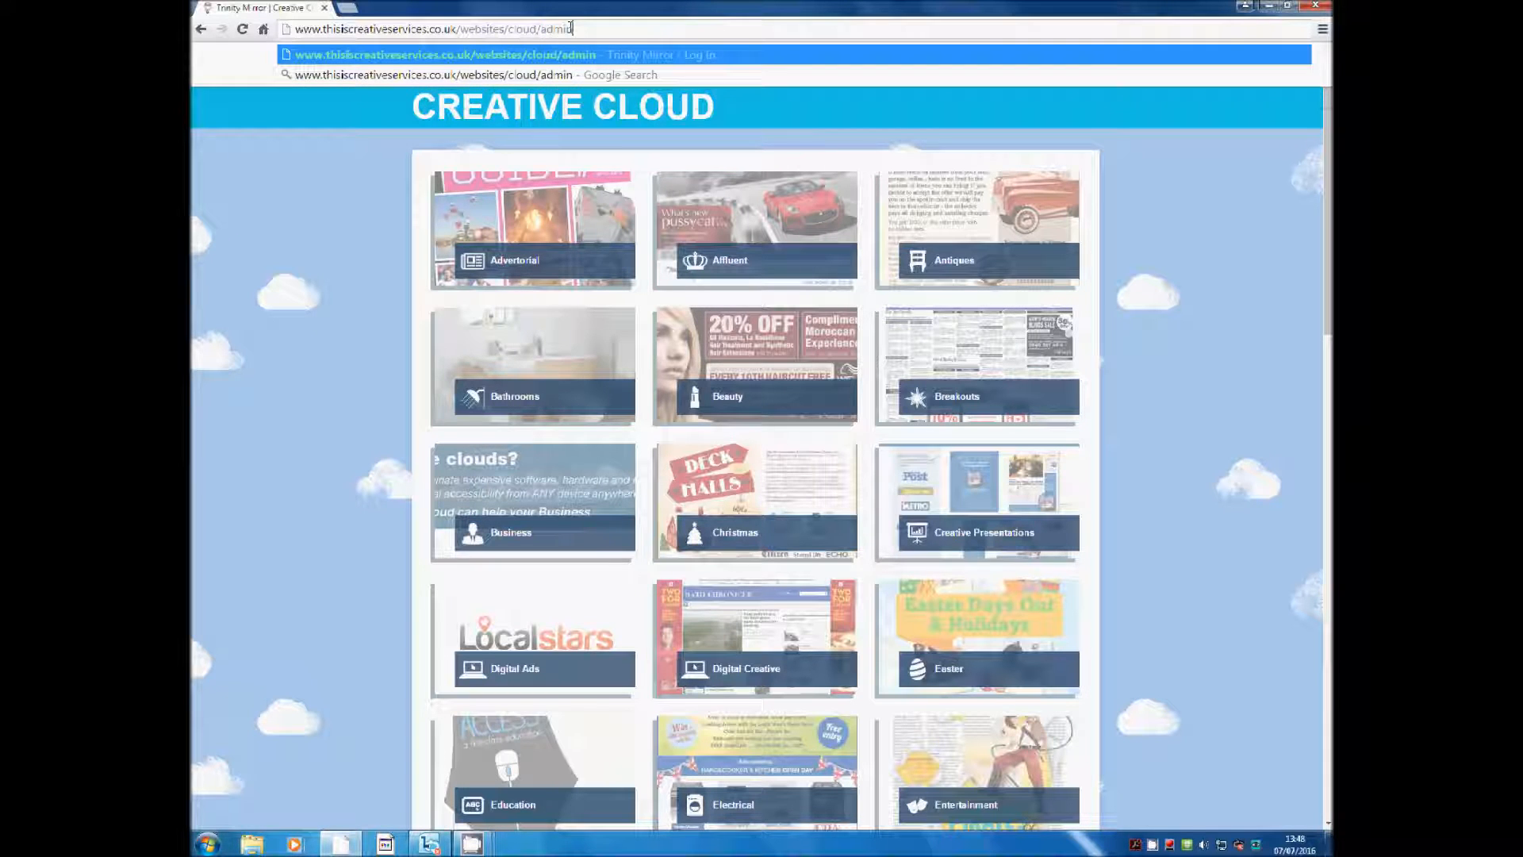
pyautogui.press('Return')
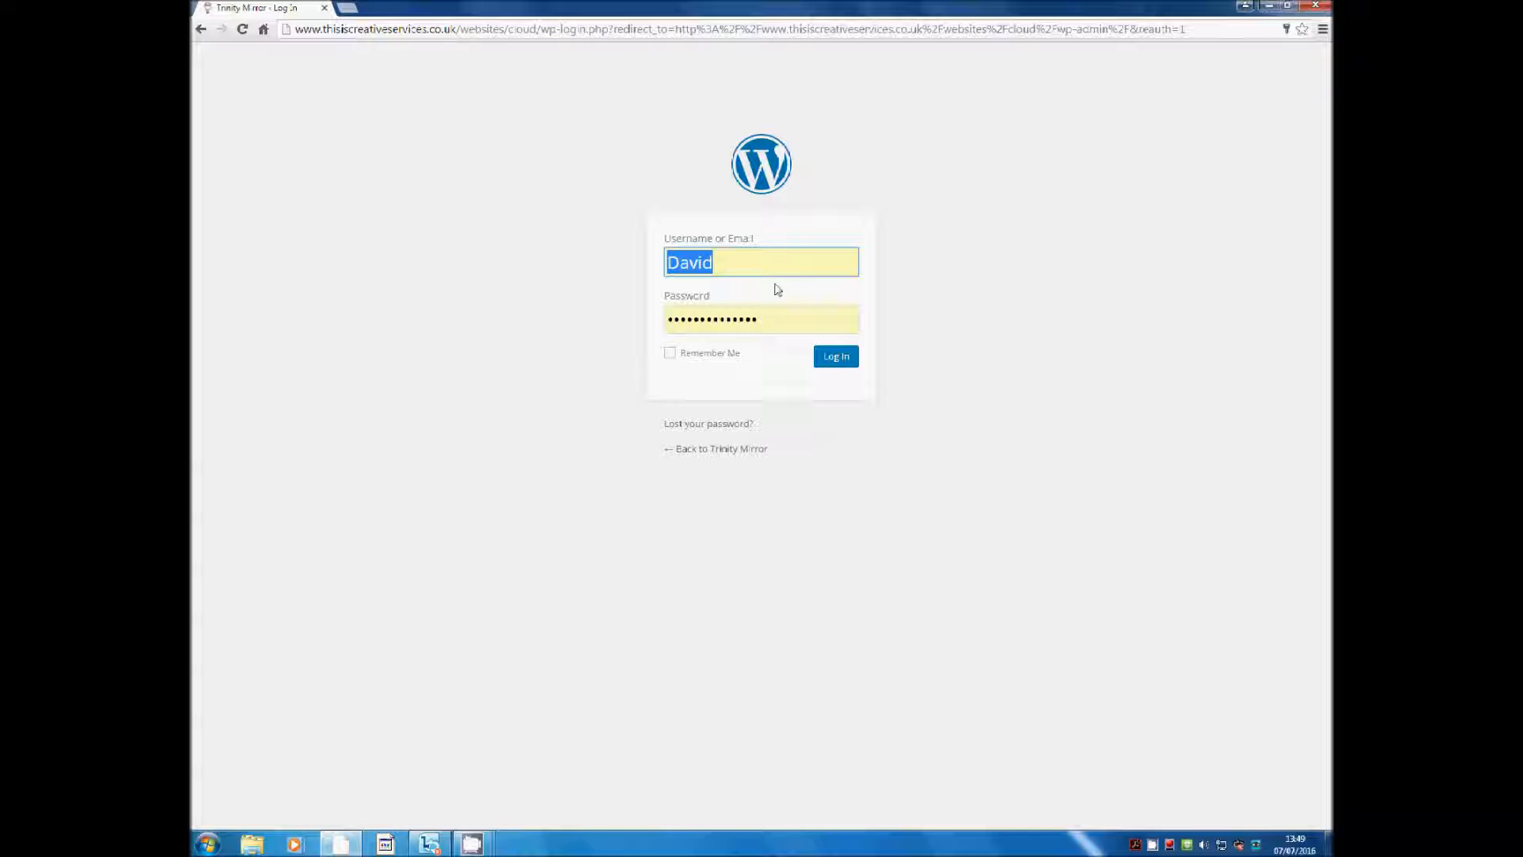
pyautogui.click(838, 357)
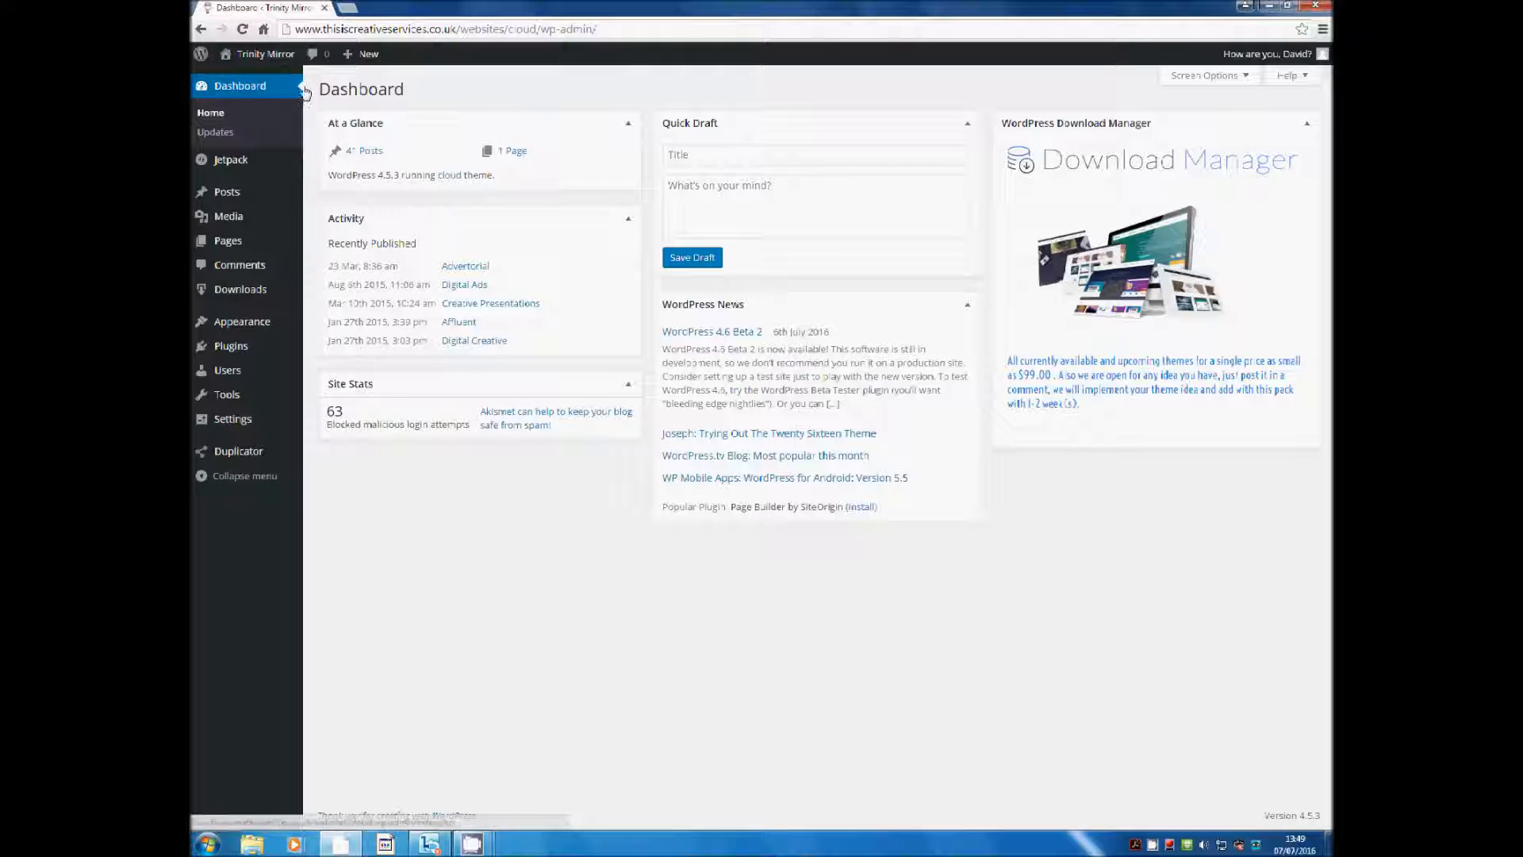
# Visit the live Creative Cloud site from the admin bar's site-name menu
pyautogui.moveTo(282, 63)
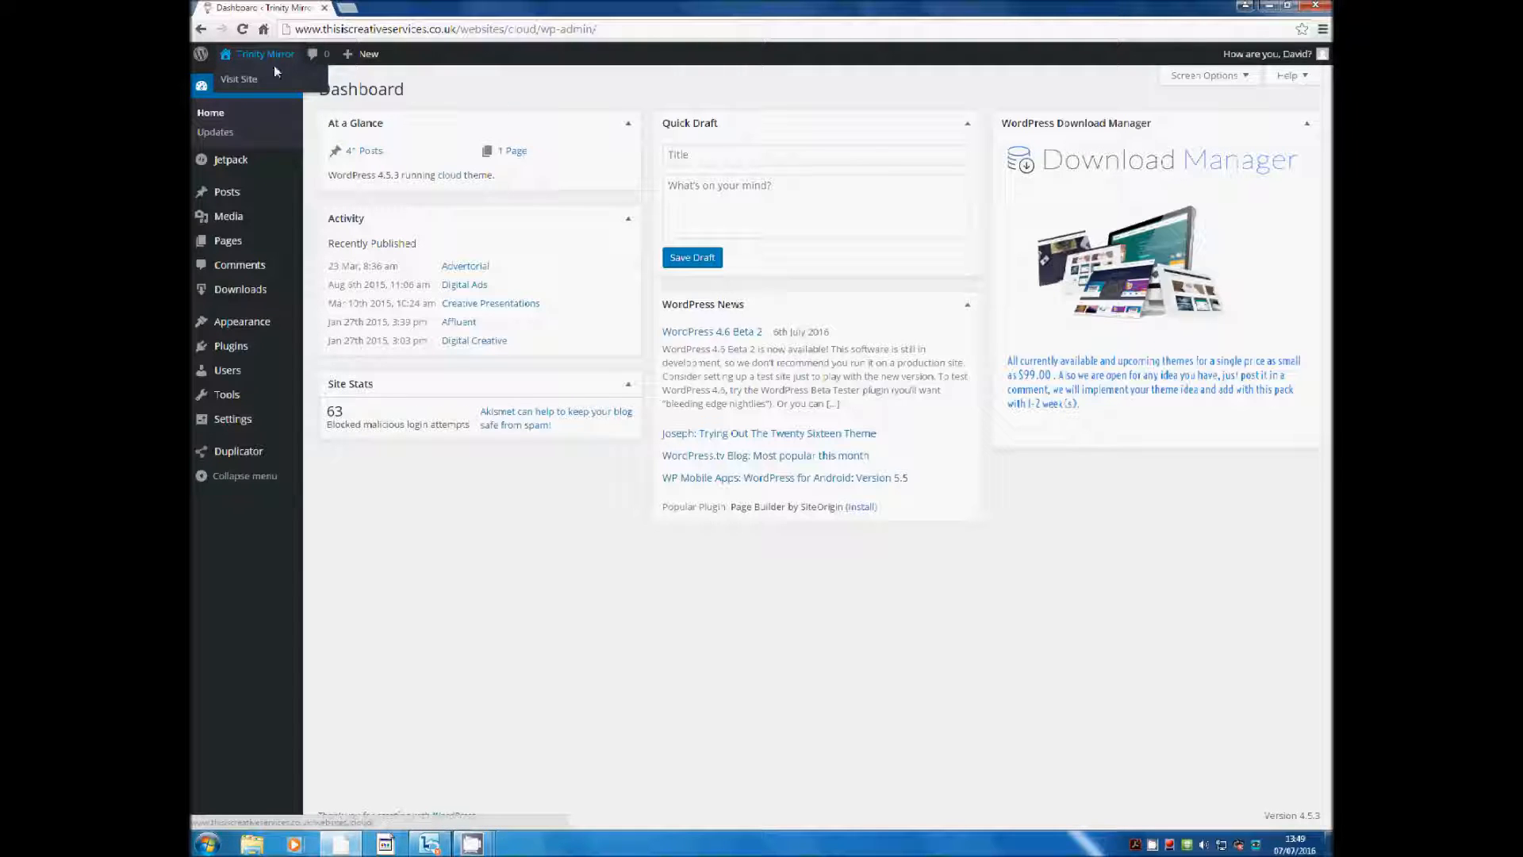
pyautogui.click(250, 83)
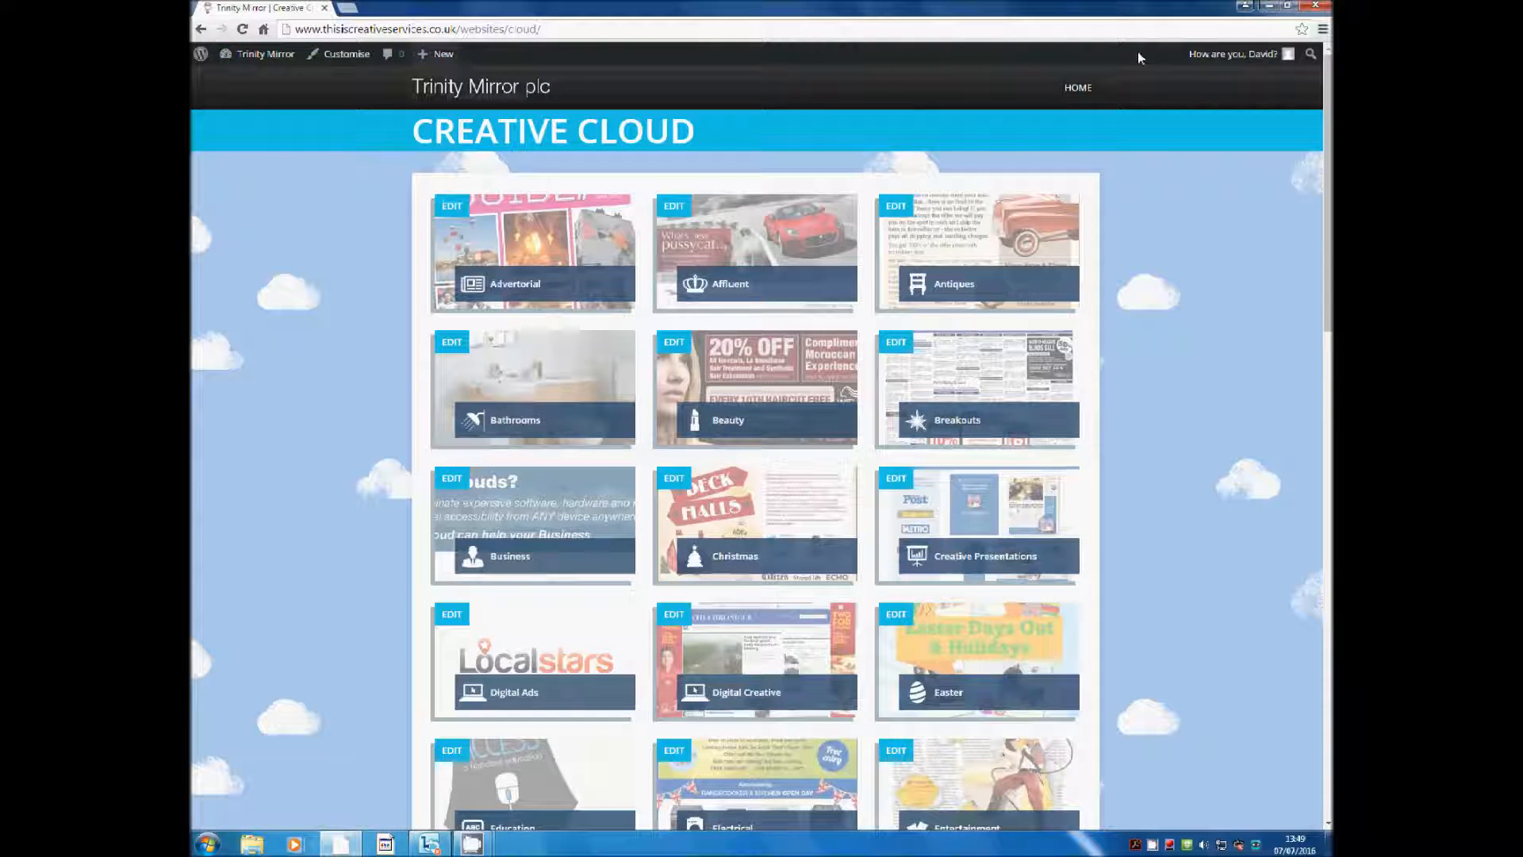
# Open the Christmas post in the editor using its tile's EDIT badge
pyautogui.moveTo(322, 87)
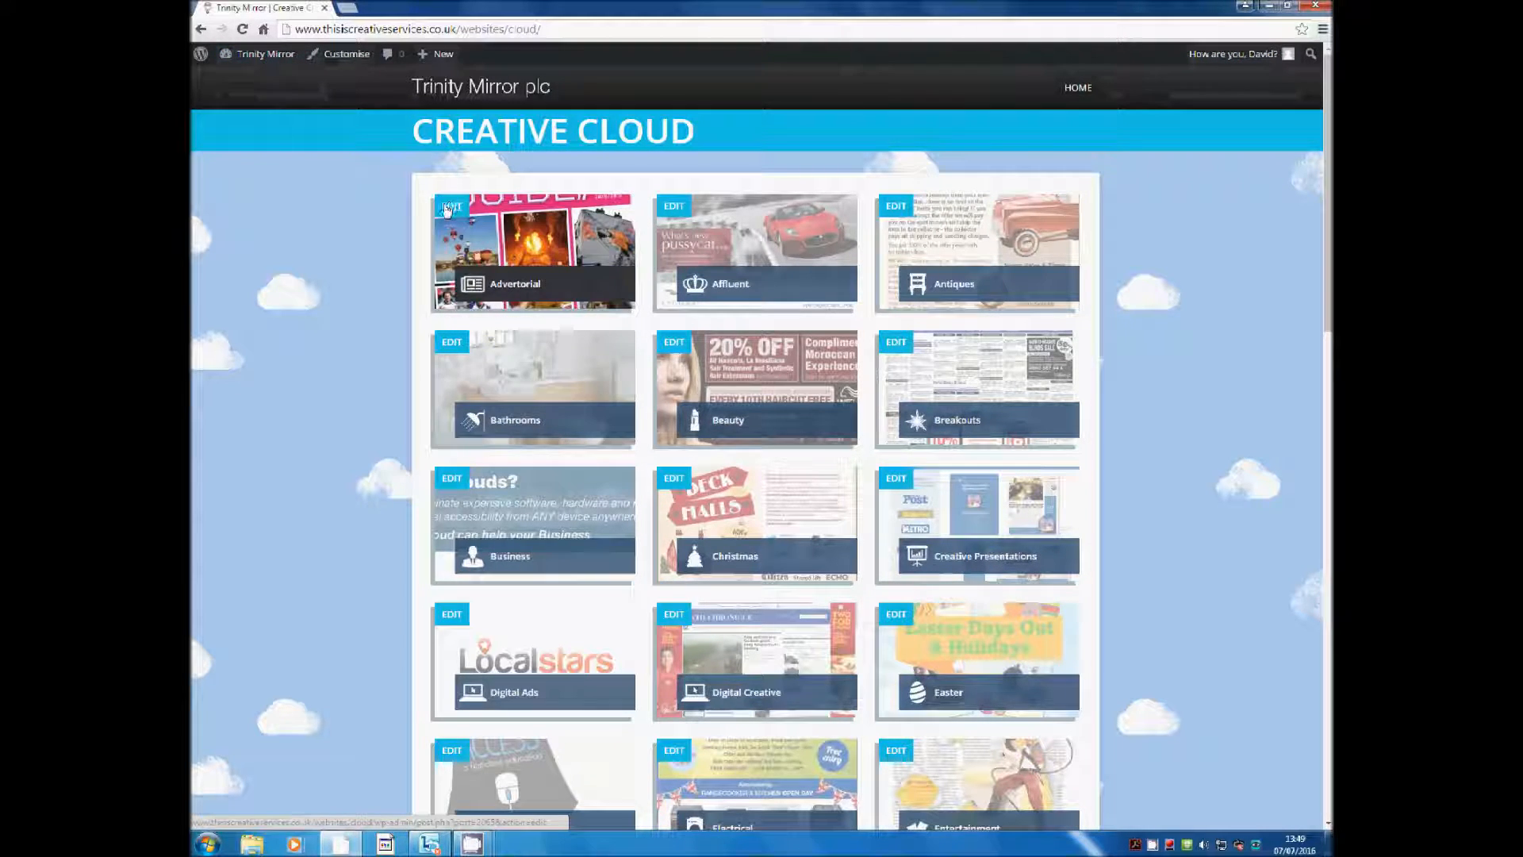
pyautogui.scroll(-2, 556, 397)
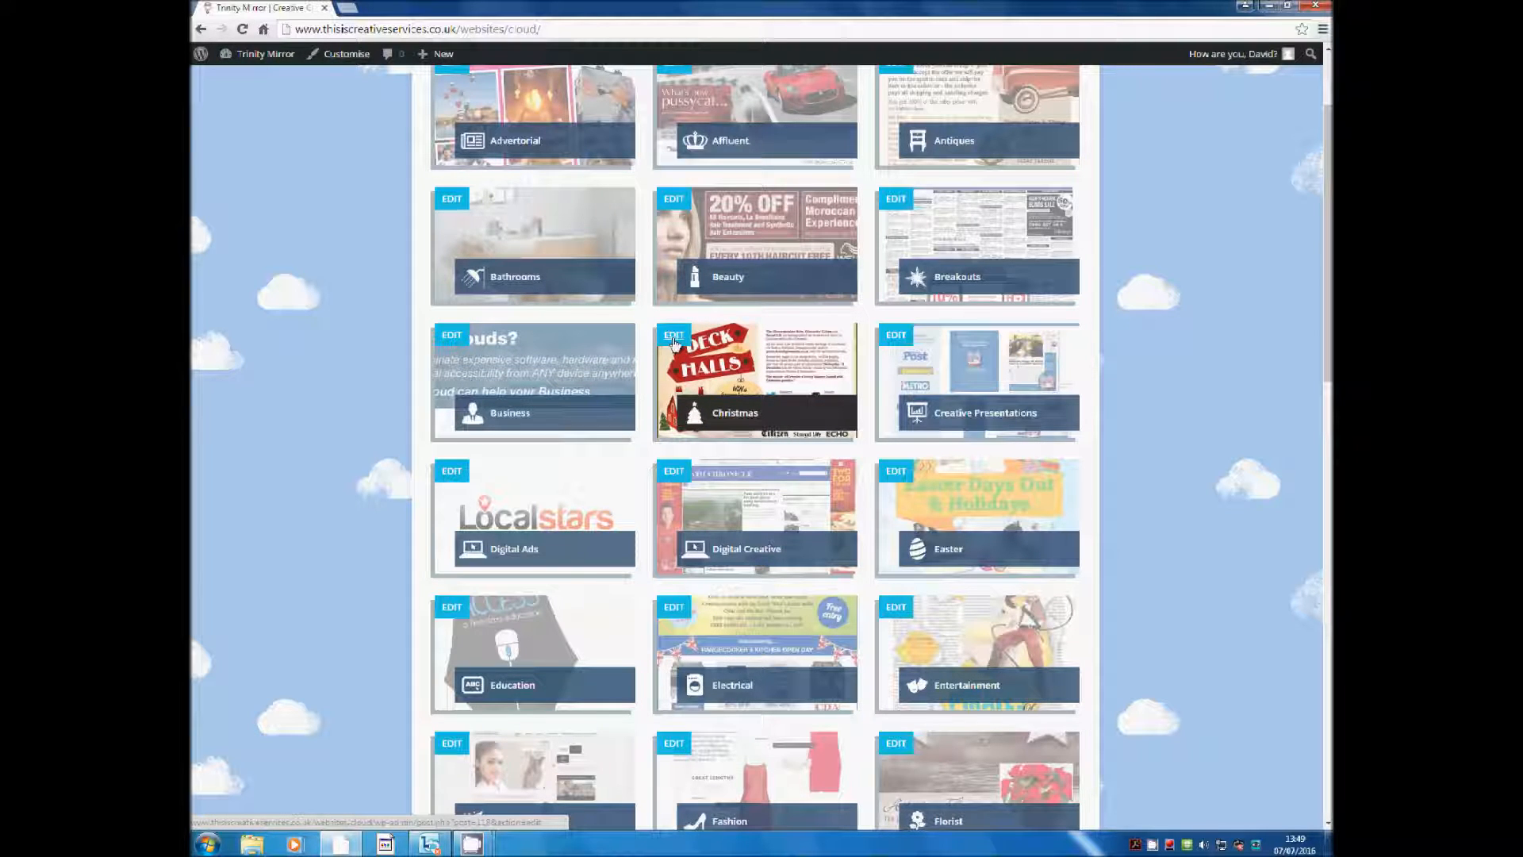
pyautogui.click(673, 343)
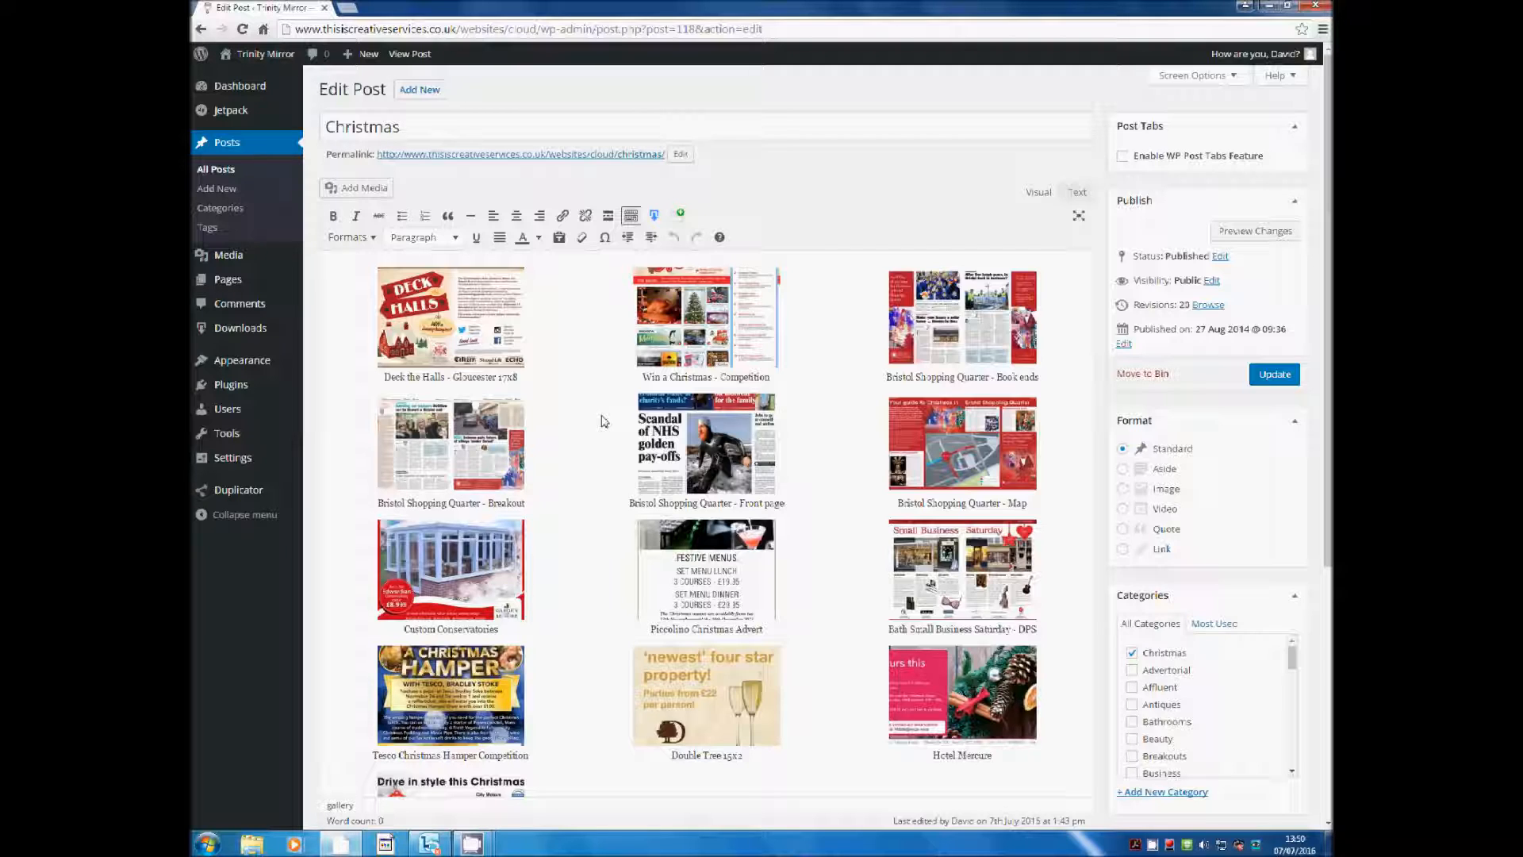
# Select the Christmas post's gallery block and open its 13 images in Edit Gallery
pyautogui.click(603, 422)
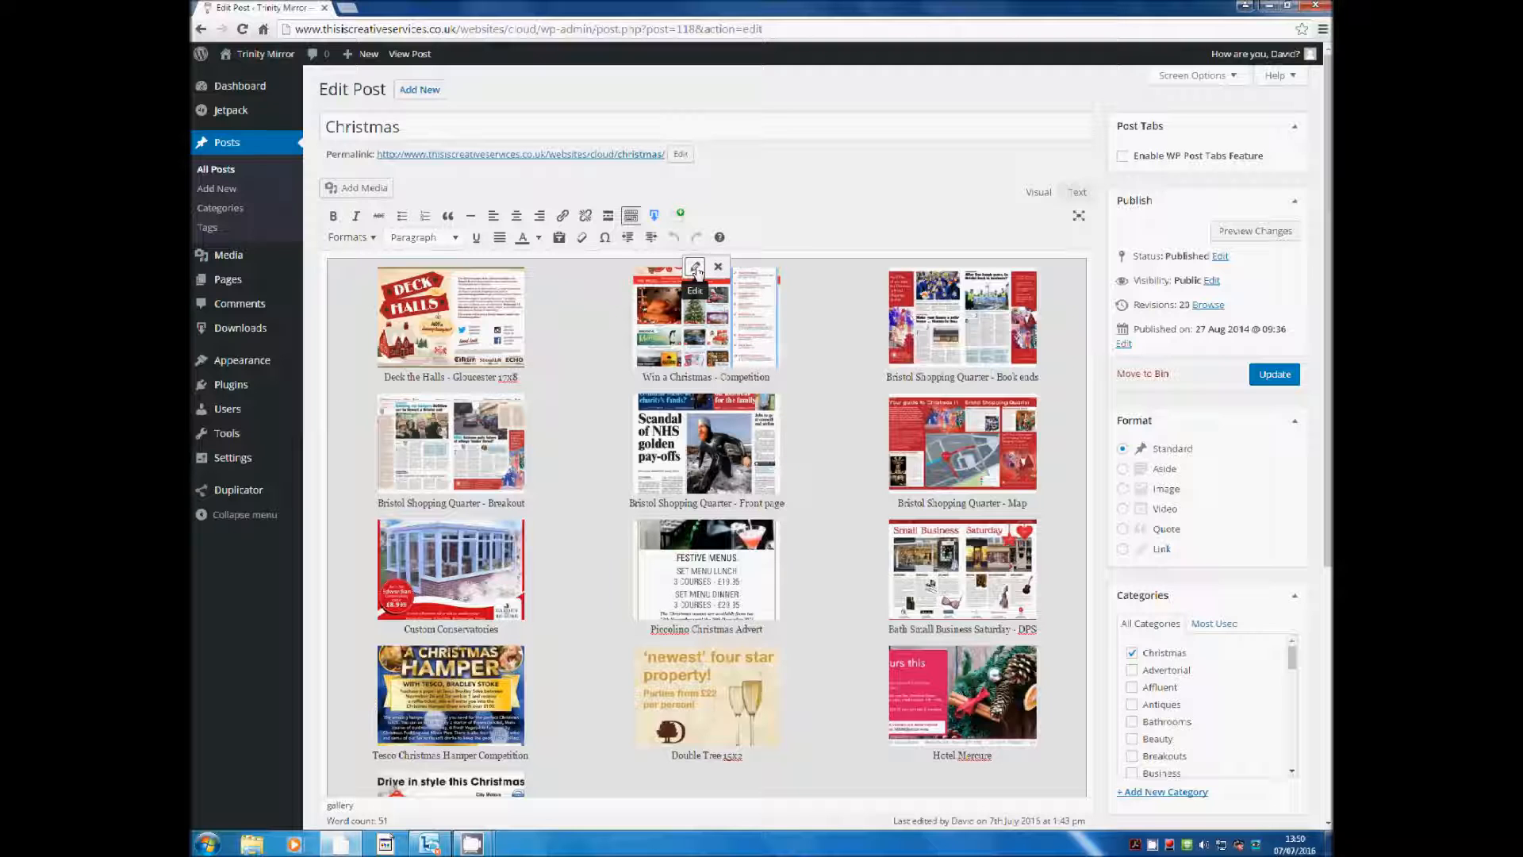
pyautogui.click(696, 269)
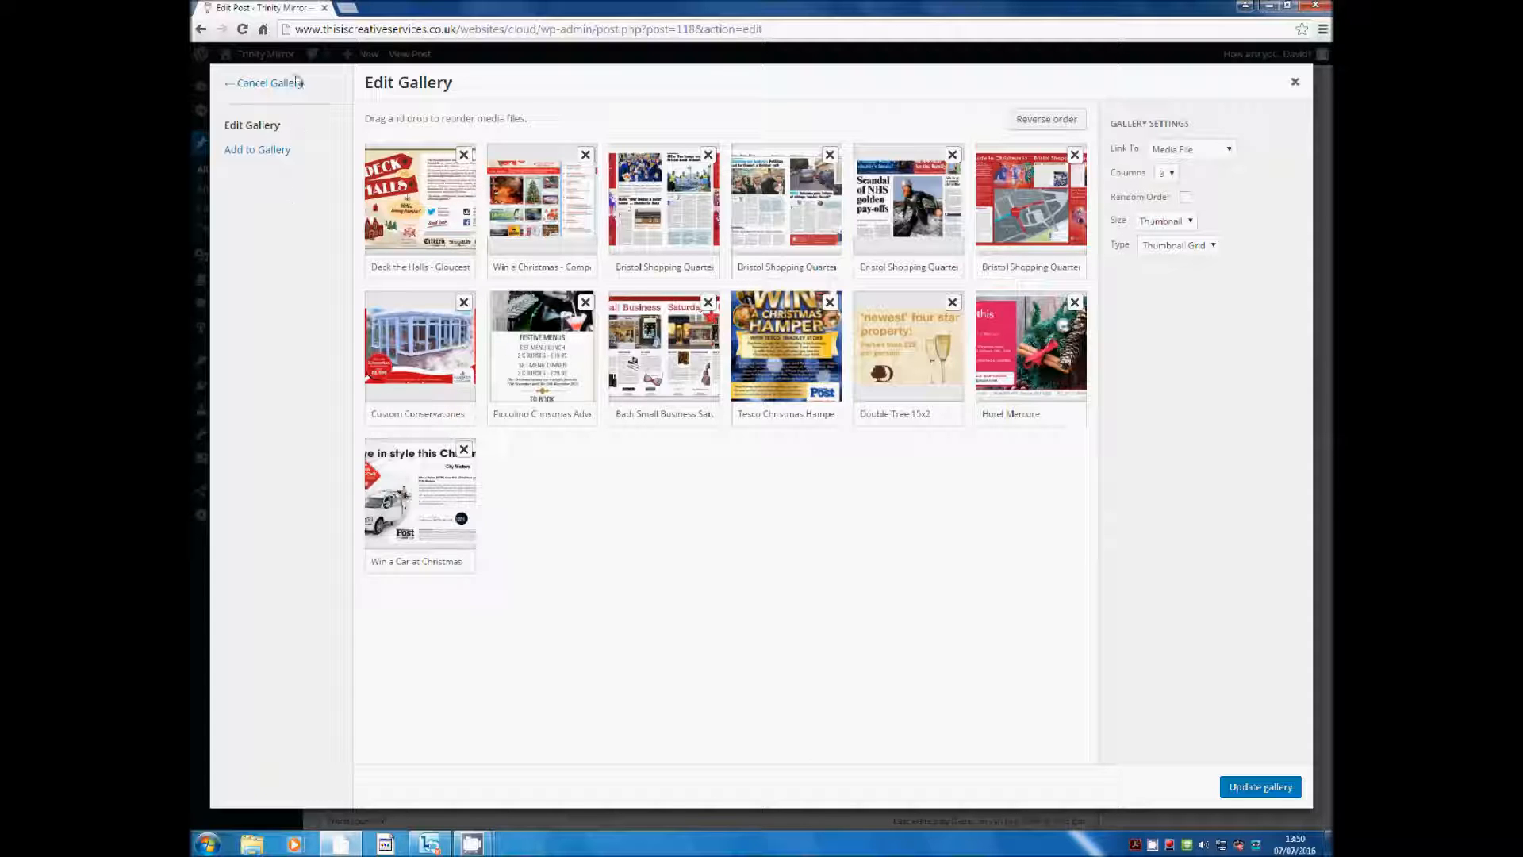
# Open Add to Gallery and switch it to the Upload Files view
pyautogui.click(309, 156)
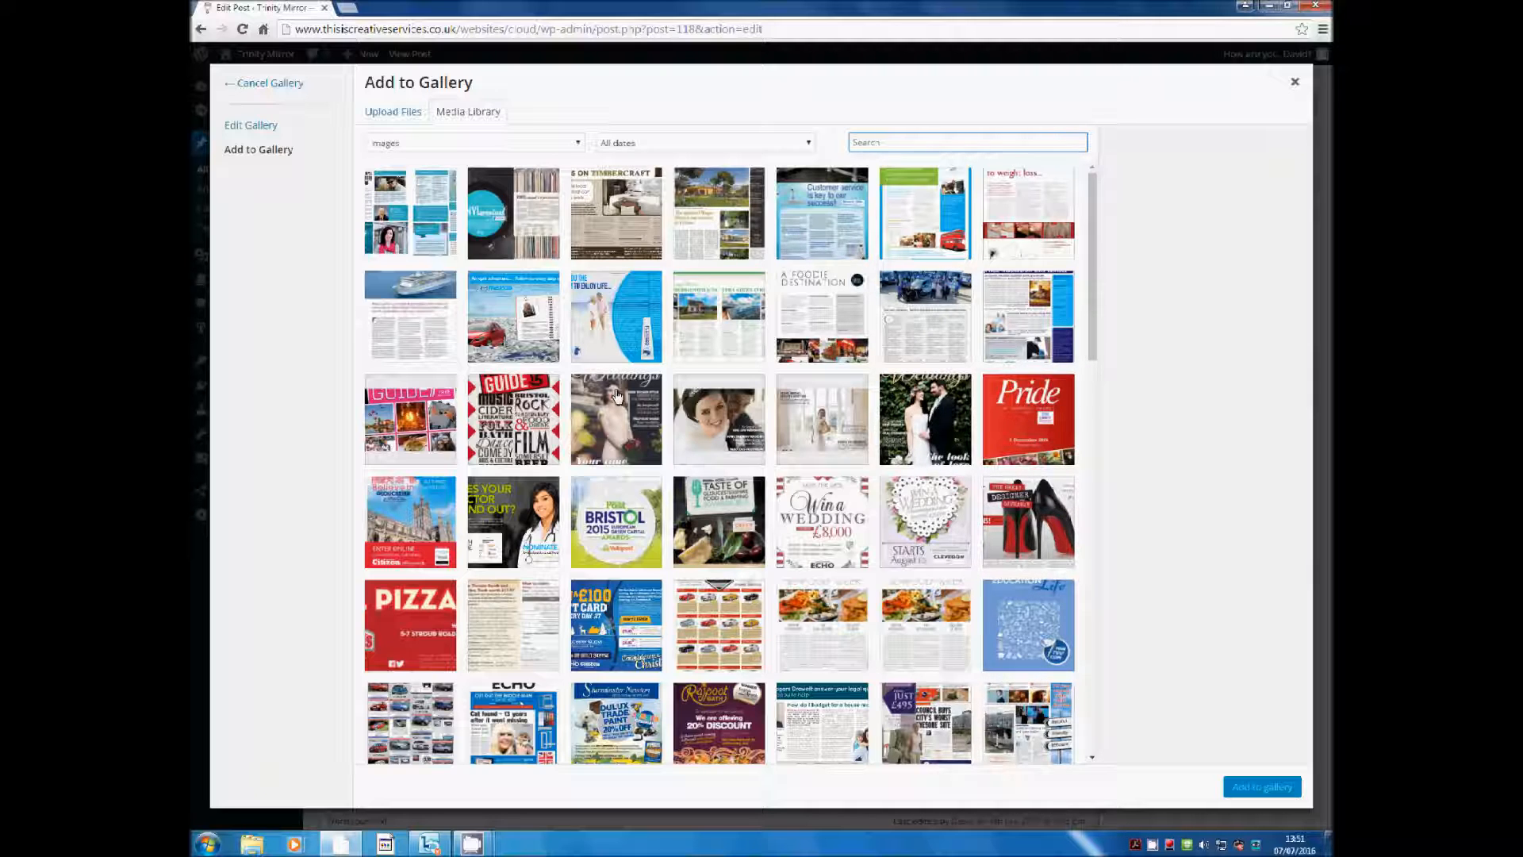
pyautogui.click(400, 115)
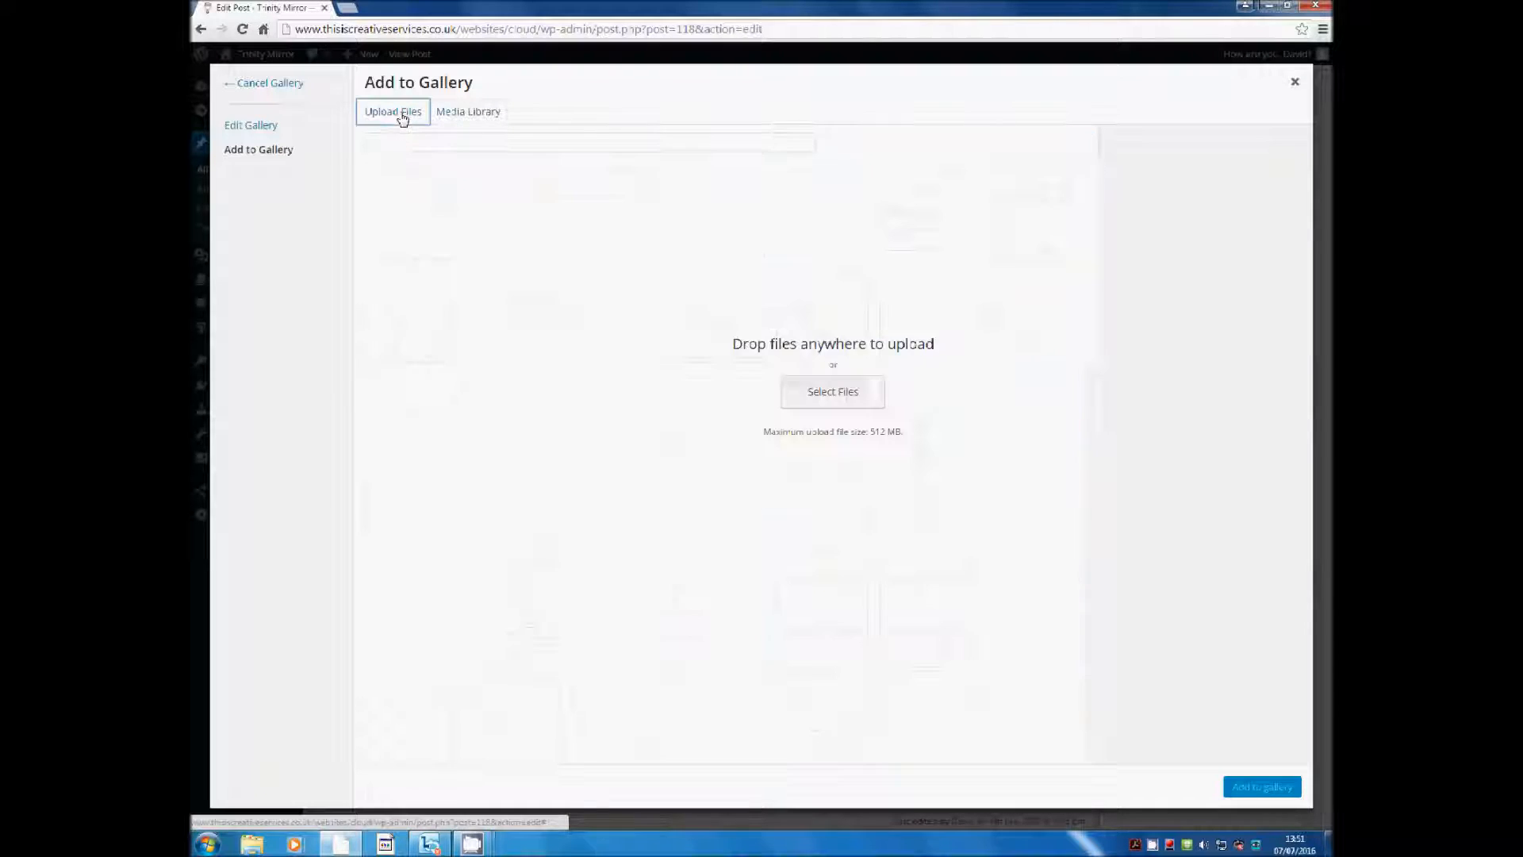
pyautogui.click(447, 119)
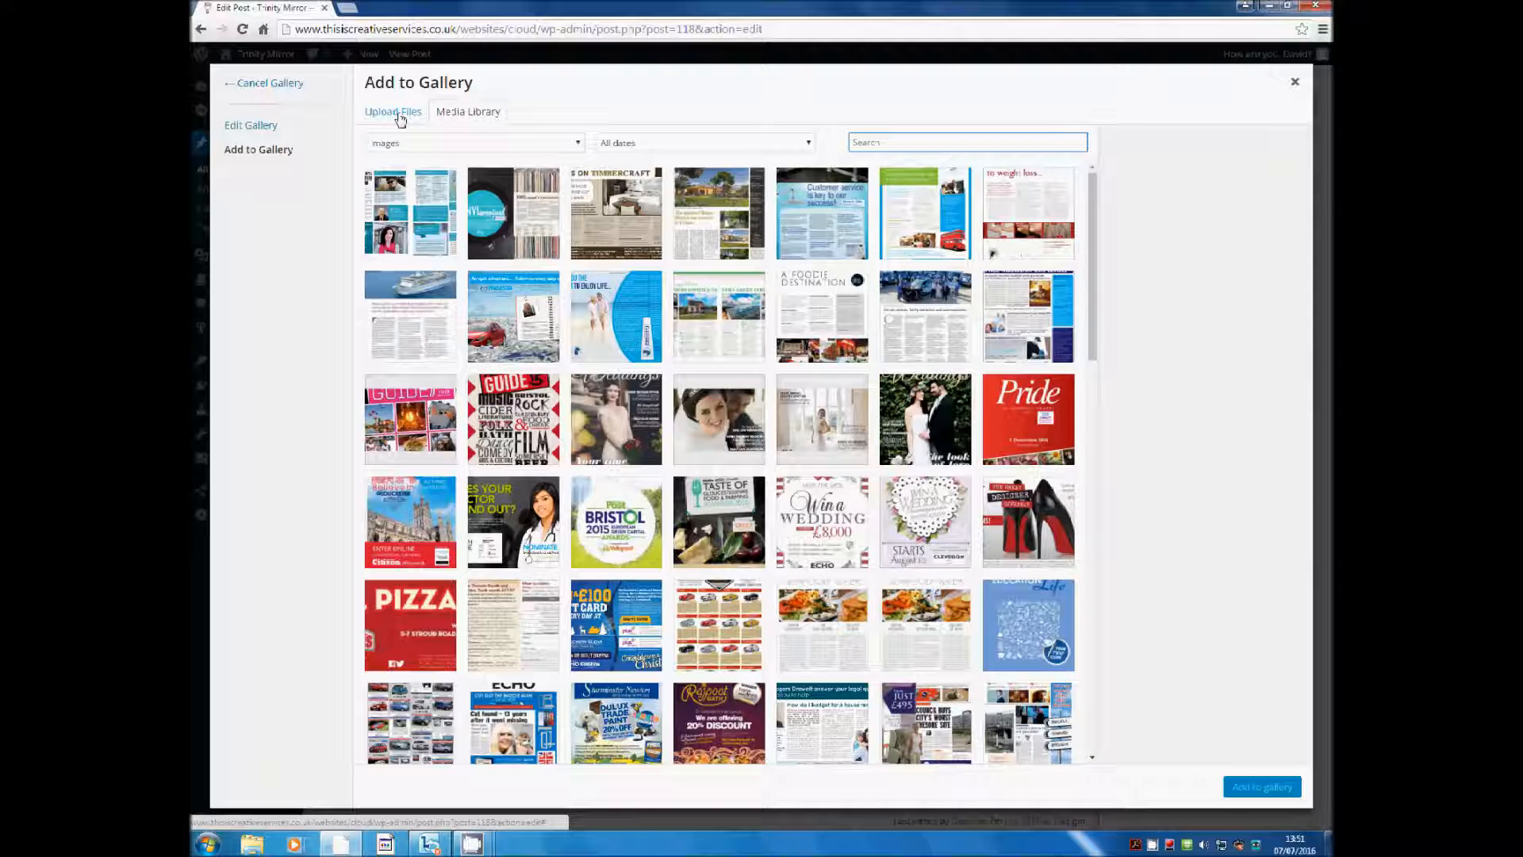
pyautogui.click(401, 118)
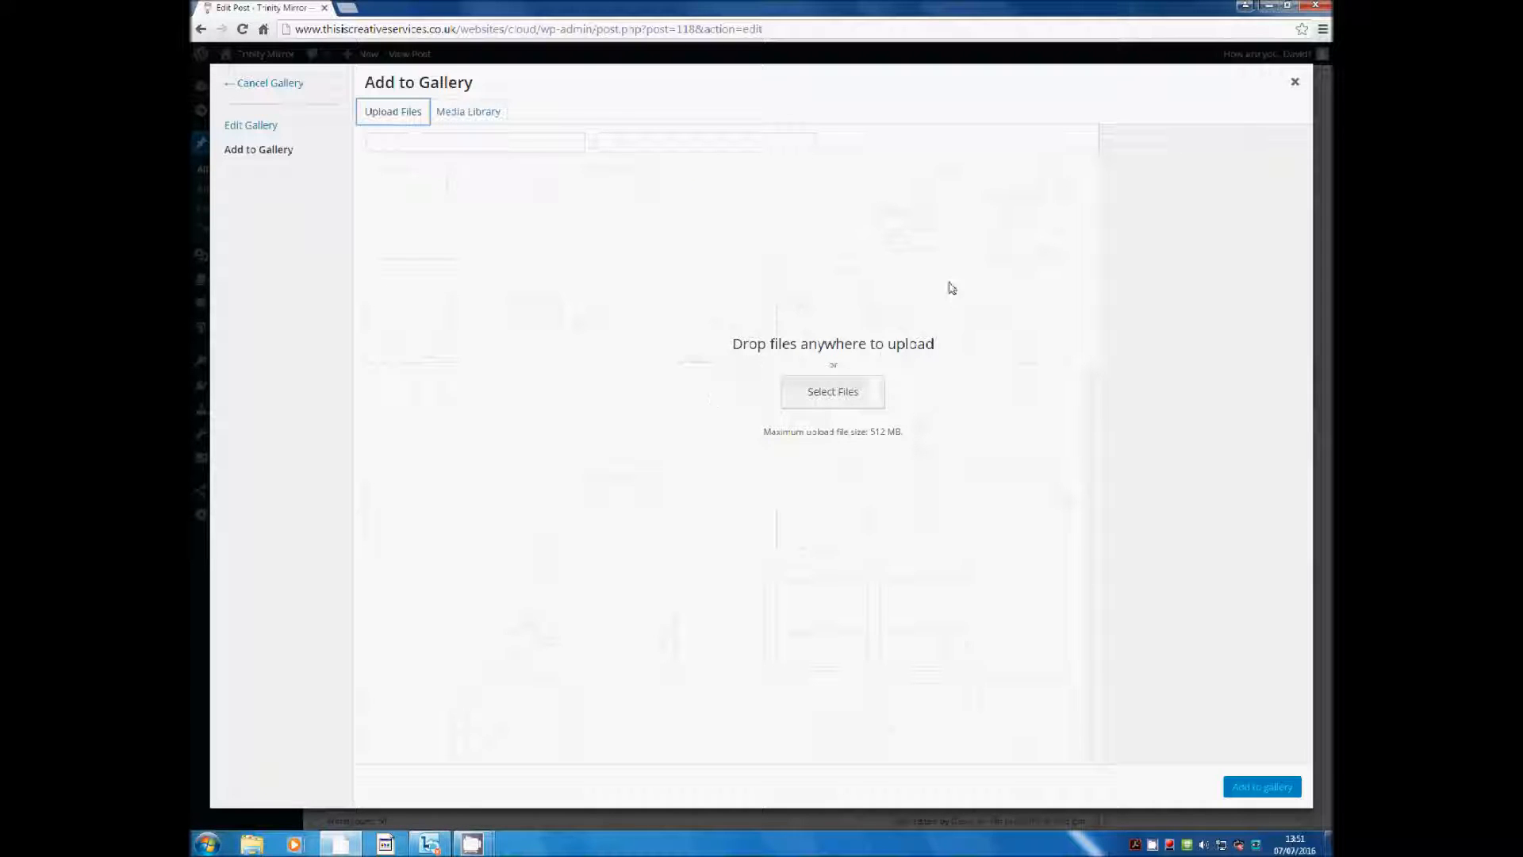
# Upload lapland_17x8_obs.jpg from the cloud tutorials folder into the media library
pyautogui.click(475, 239)
pyautogui.click(867, 400)
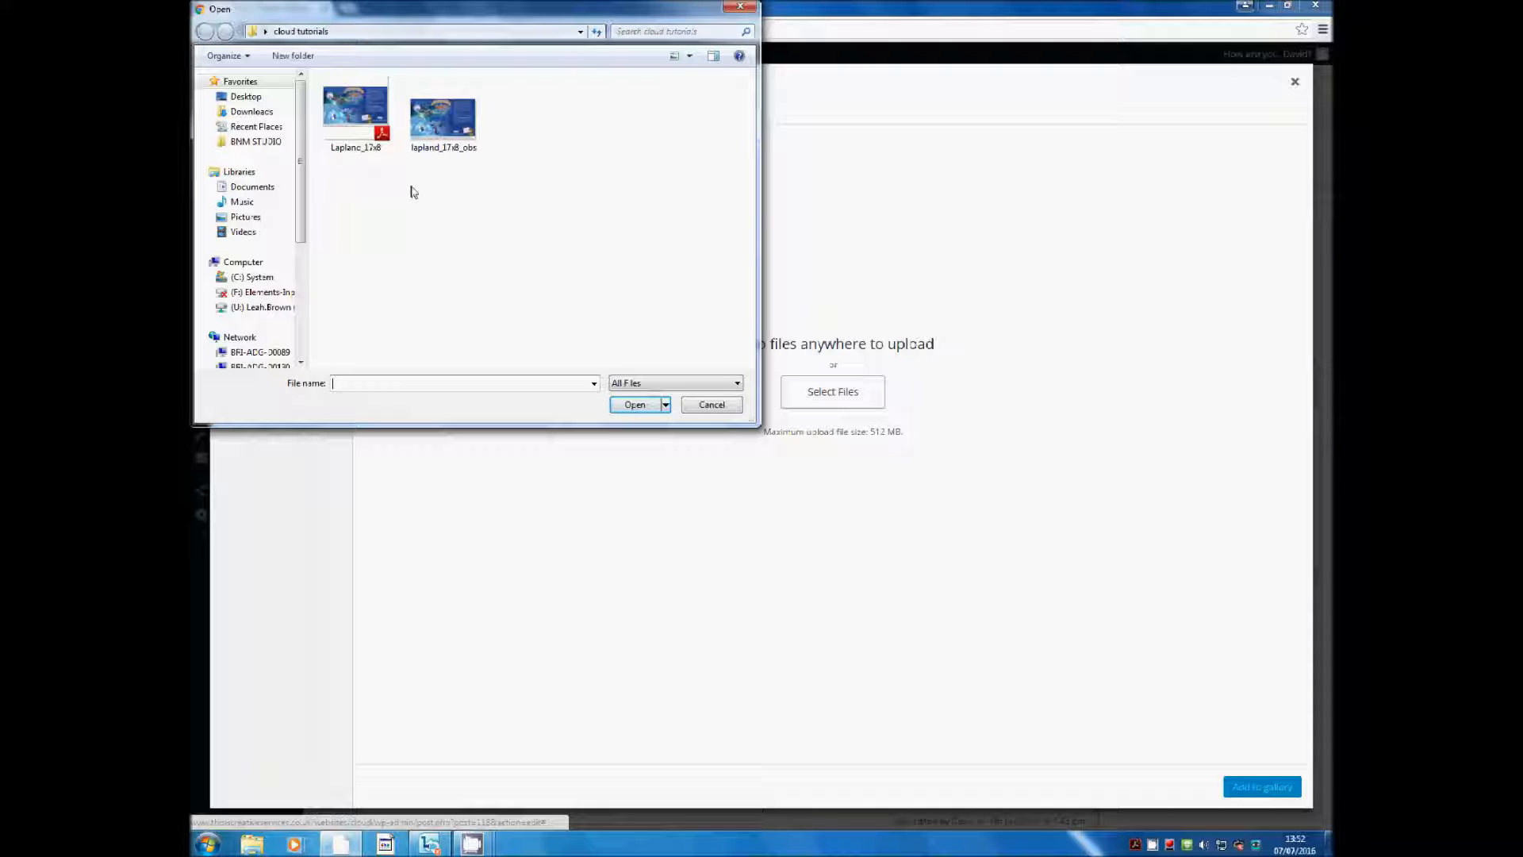
pyautogui.click(461, 129)
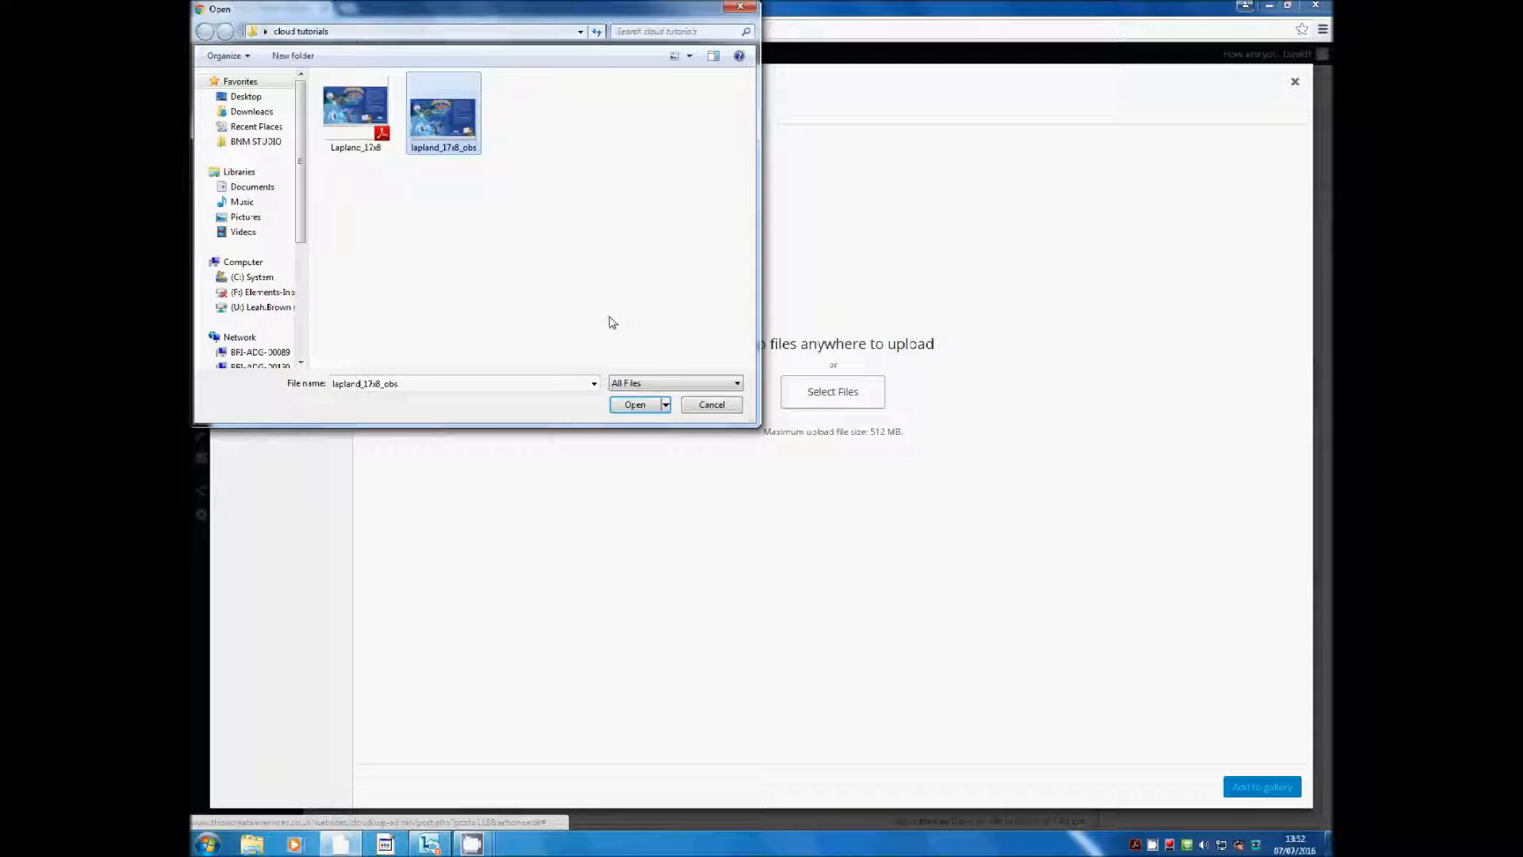
pyautogui.click(635, 405)
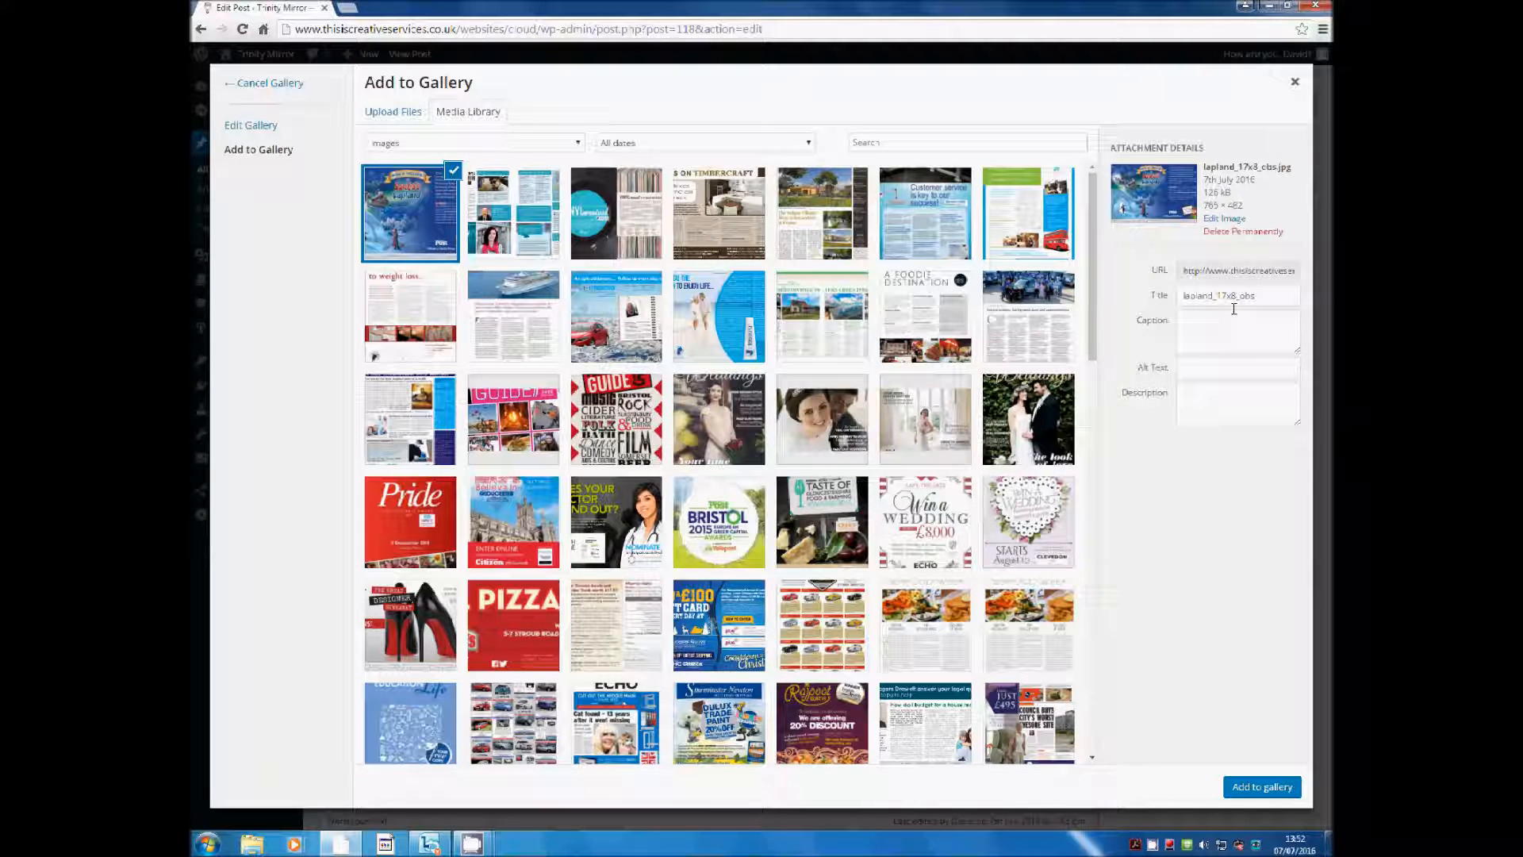
pyautogui.click(1270, 298)
pyautogui.click(1212, 370)
# Retitle the uploaded image 'Lapland Holiday Promotion 17x8'
pyautogui.click(1203, 294)
pyautogui.press('Left')
pyautogui.press('Delete')
pyautogui.write('L')
pyautogui.press('Right')
pyautogui.press('Right')
pyautogui.press('Right')
pyautogui.press('Right')
pyautogui.press('Right')
pyautogui.press('Right')
pyautogui.press('BackSpace')
pyautogui.write('Holidays')
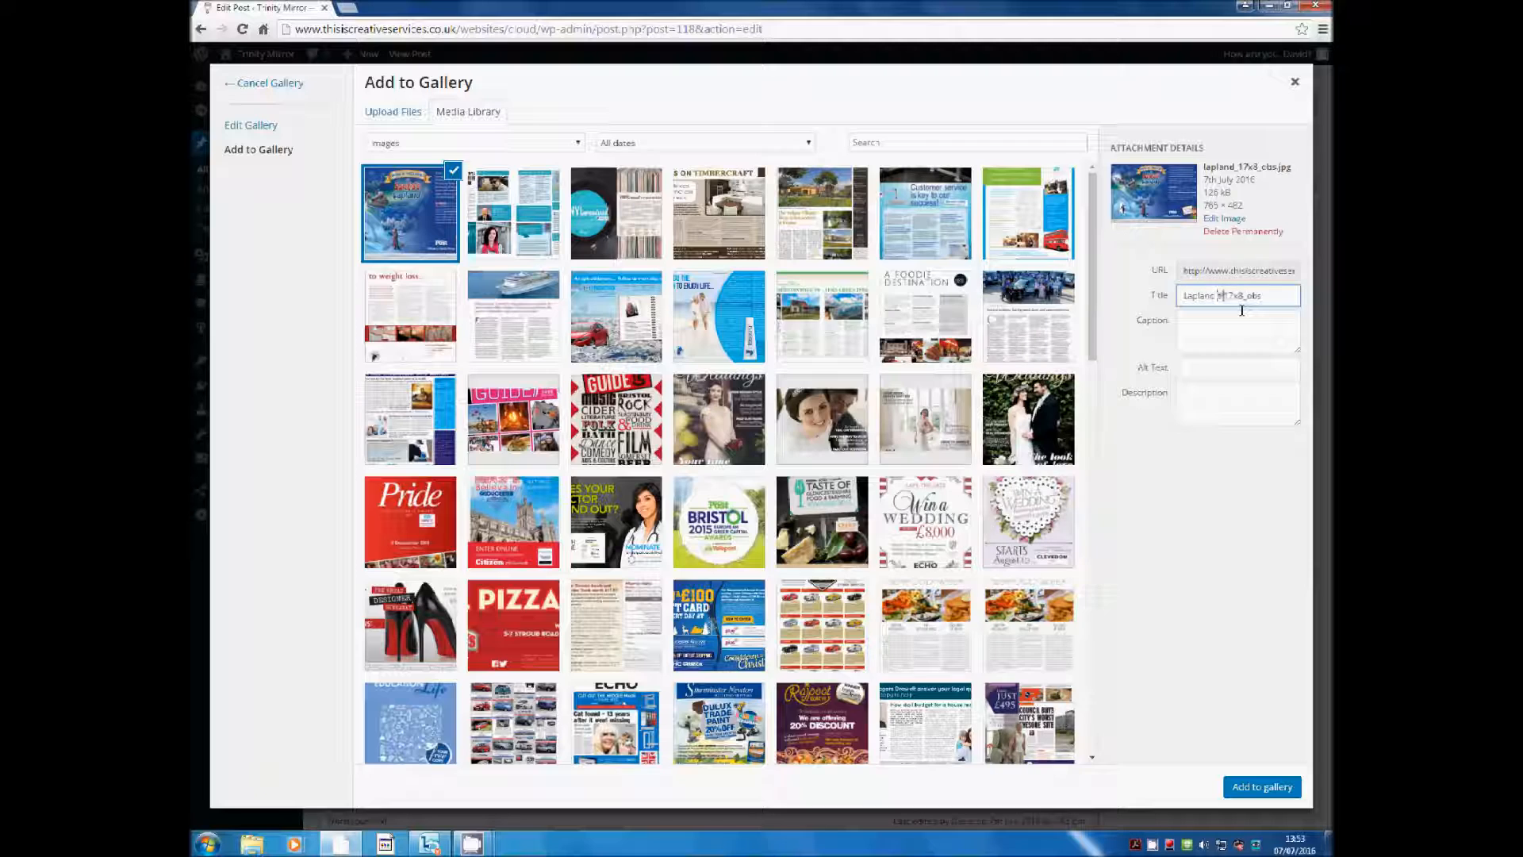
pyautogui.press('BackSpace')
pyautogui.write('Promotion')
pyautogui.hotkey('ctrl', 'shift', 'Left')
pyautogui.hotkey('shift', 'Right')
pyautogui.hotkey('shift', 'Right')
pyautogui.hotkey('shift', 'Right')
pyautogui.hotkey('shift', 'Right')
pyautogui.press('BackSpace')
# Reuse the title as caption and alt text, then add the image to the gallery
pyautogui.hotkey('ctrl', 'a')
pyautogui.hotkey('ctrl', 'c')
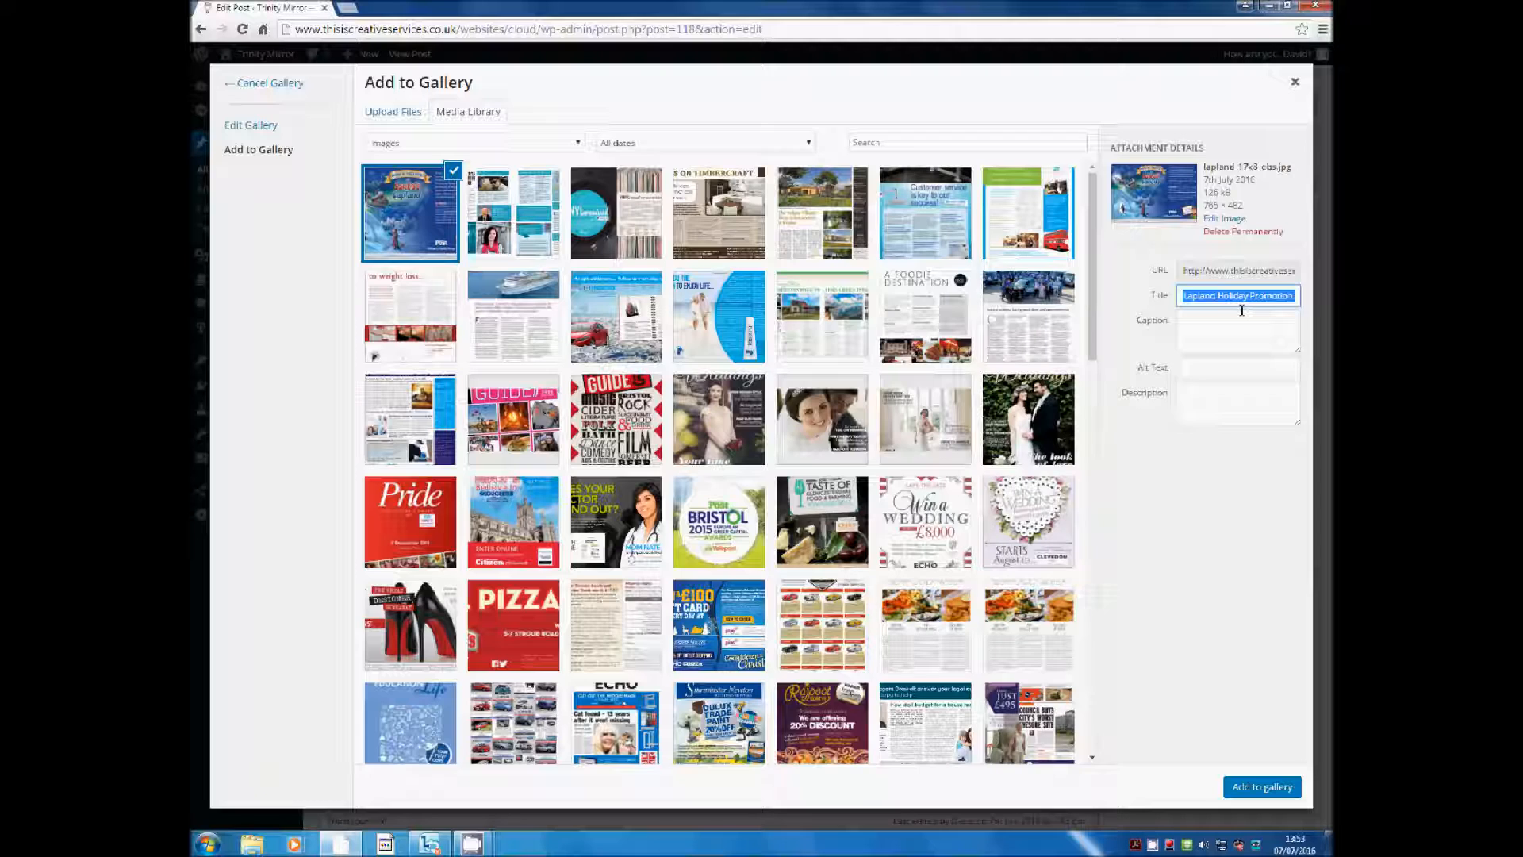
pyautogui.click(1242, 310)
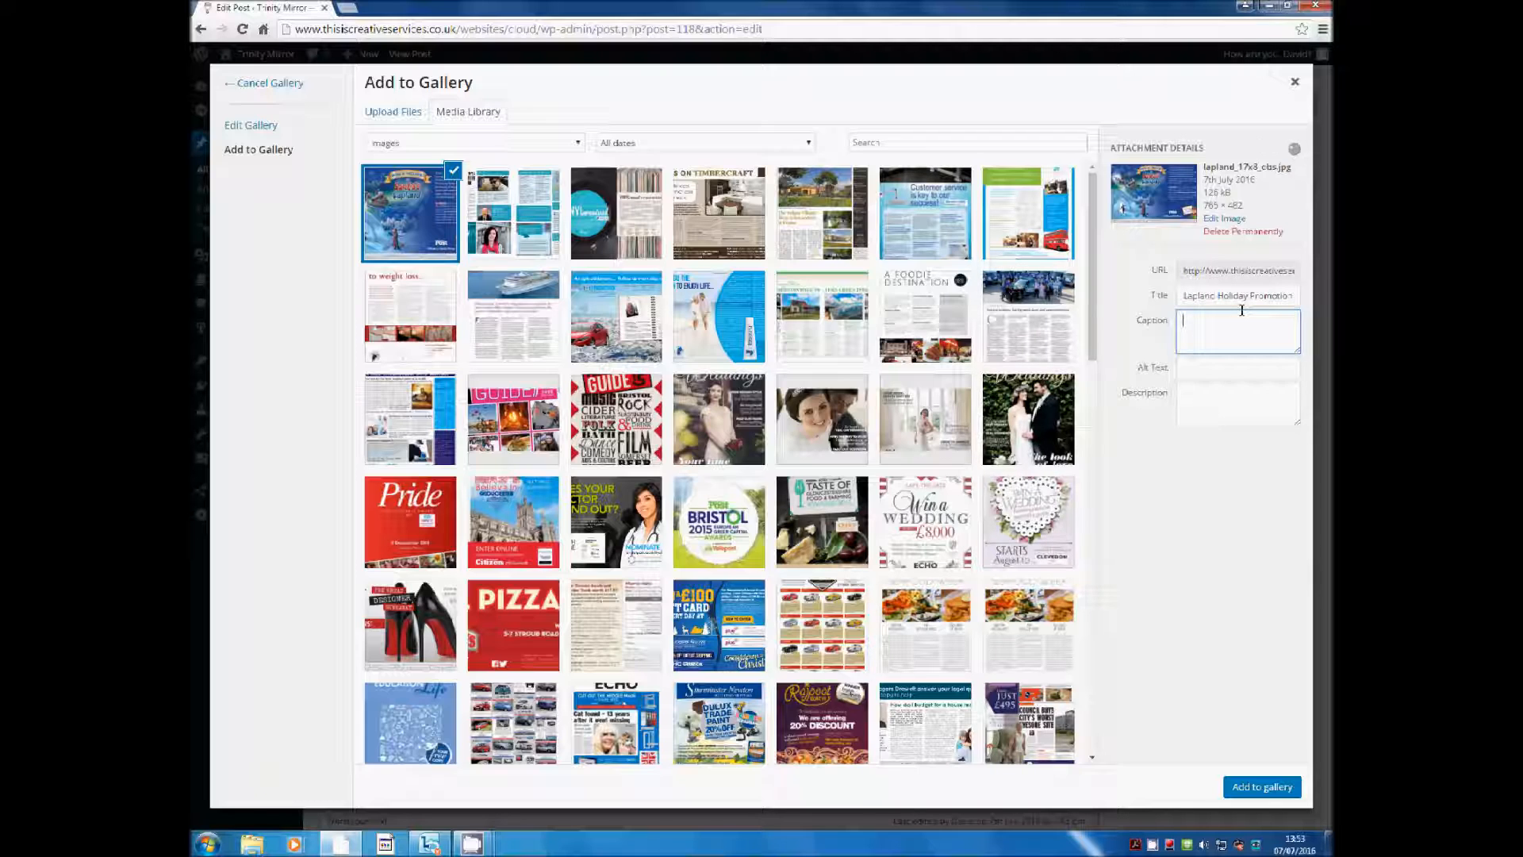
pyautogui.hotkey('ctrl', 'v')
pyautogui.press('Tab')
pyautogui.hotkey('ctrl', 'v')
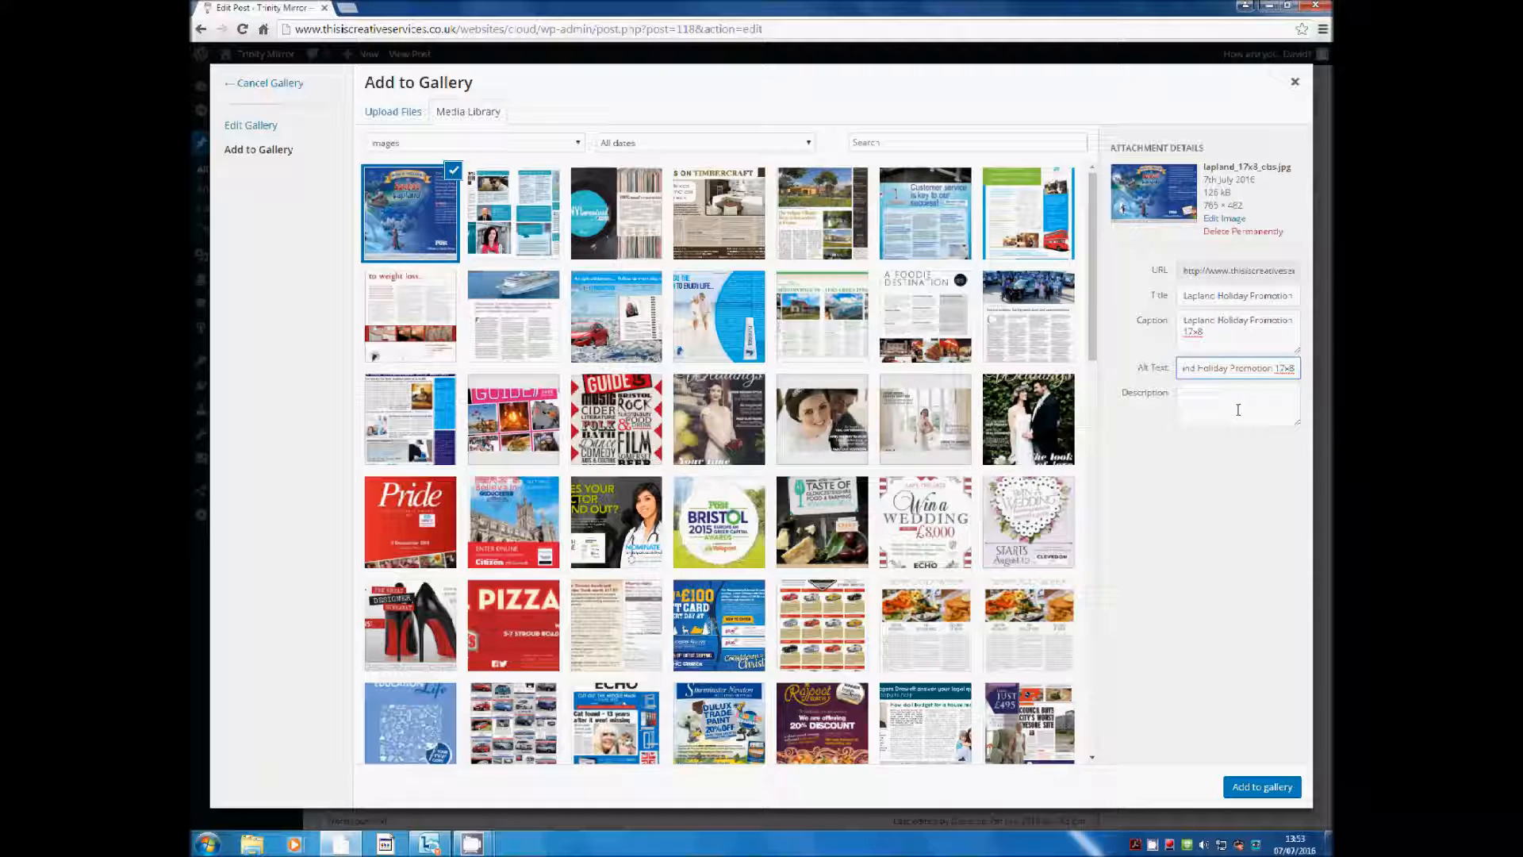
pyautogui.click(1250, 788)
pyautogui.click(1249, 788)
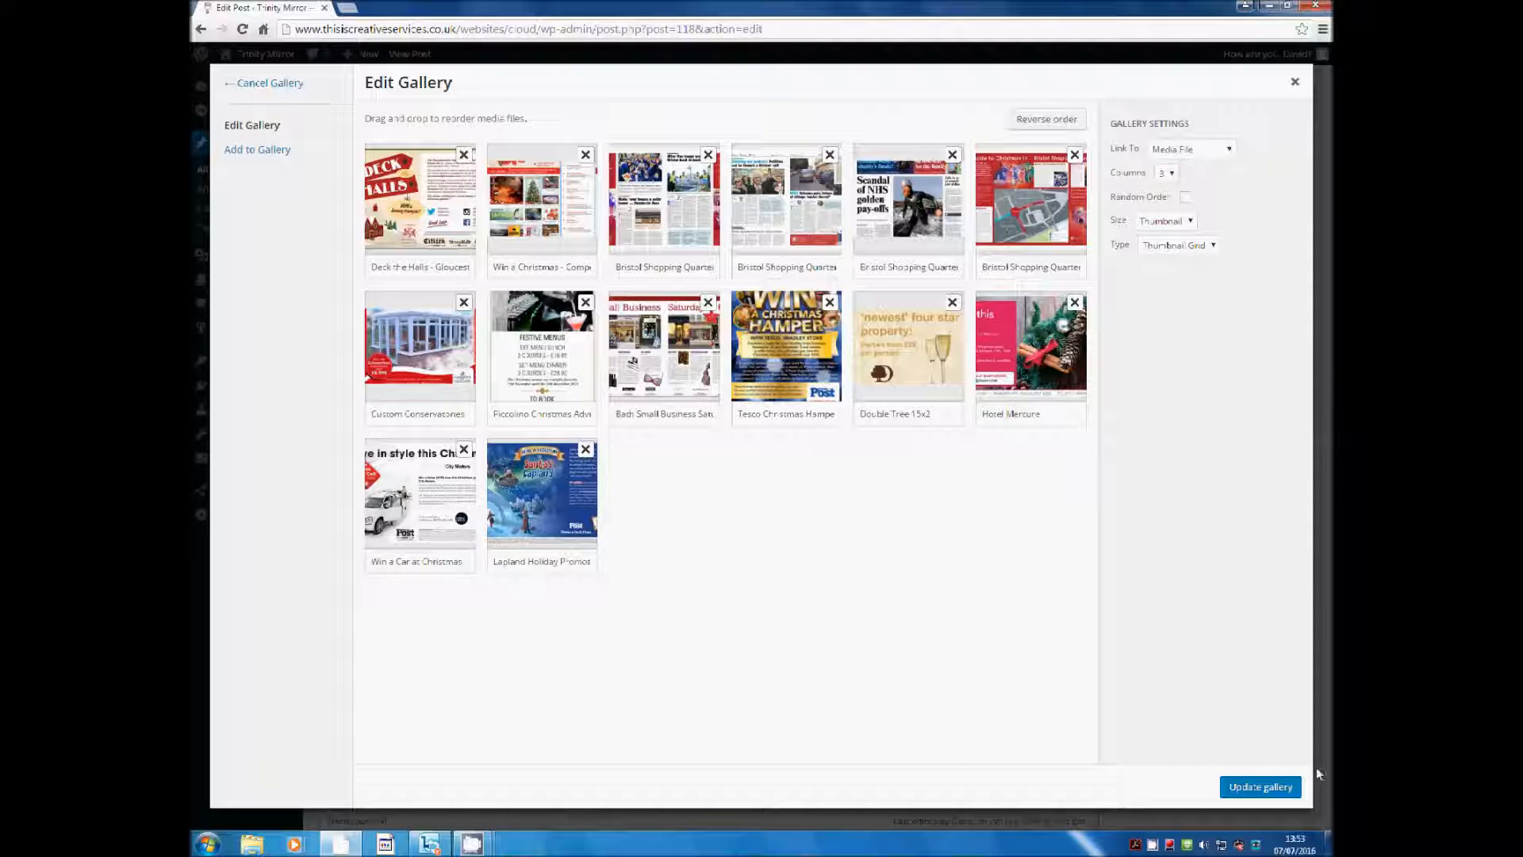
# Apply the gallery changes and update the published Christmas post
pyautogui.click(1276, 787)
pyautogui.scroll(-5, 807, 587)
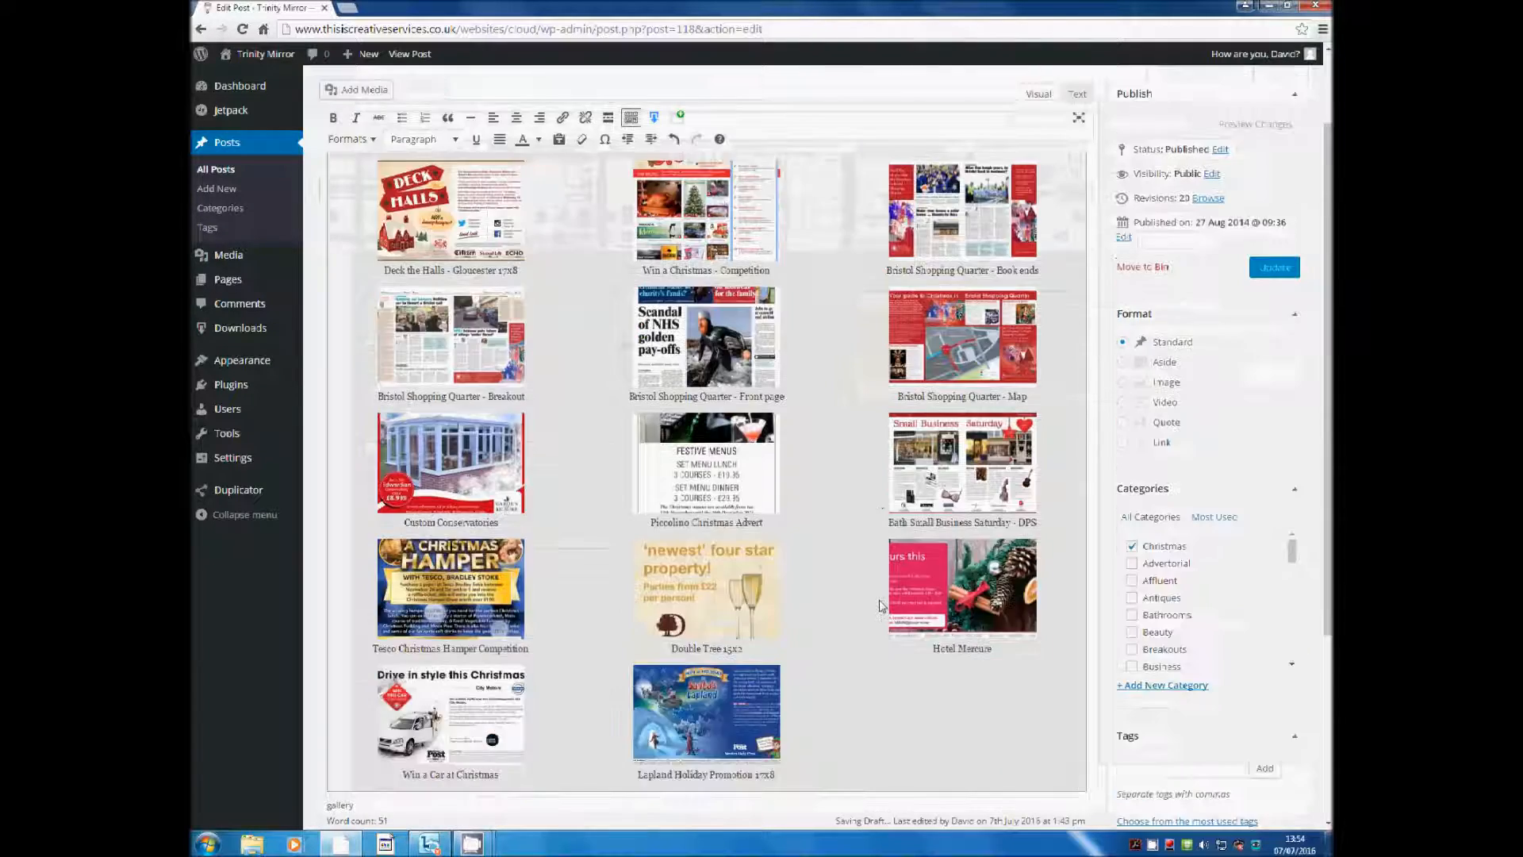
pyautogui.scroll(5, 823, 537)
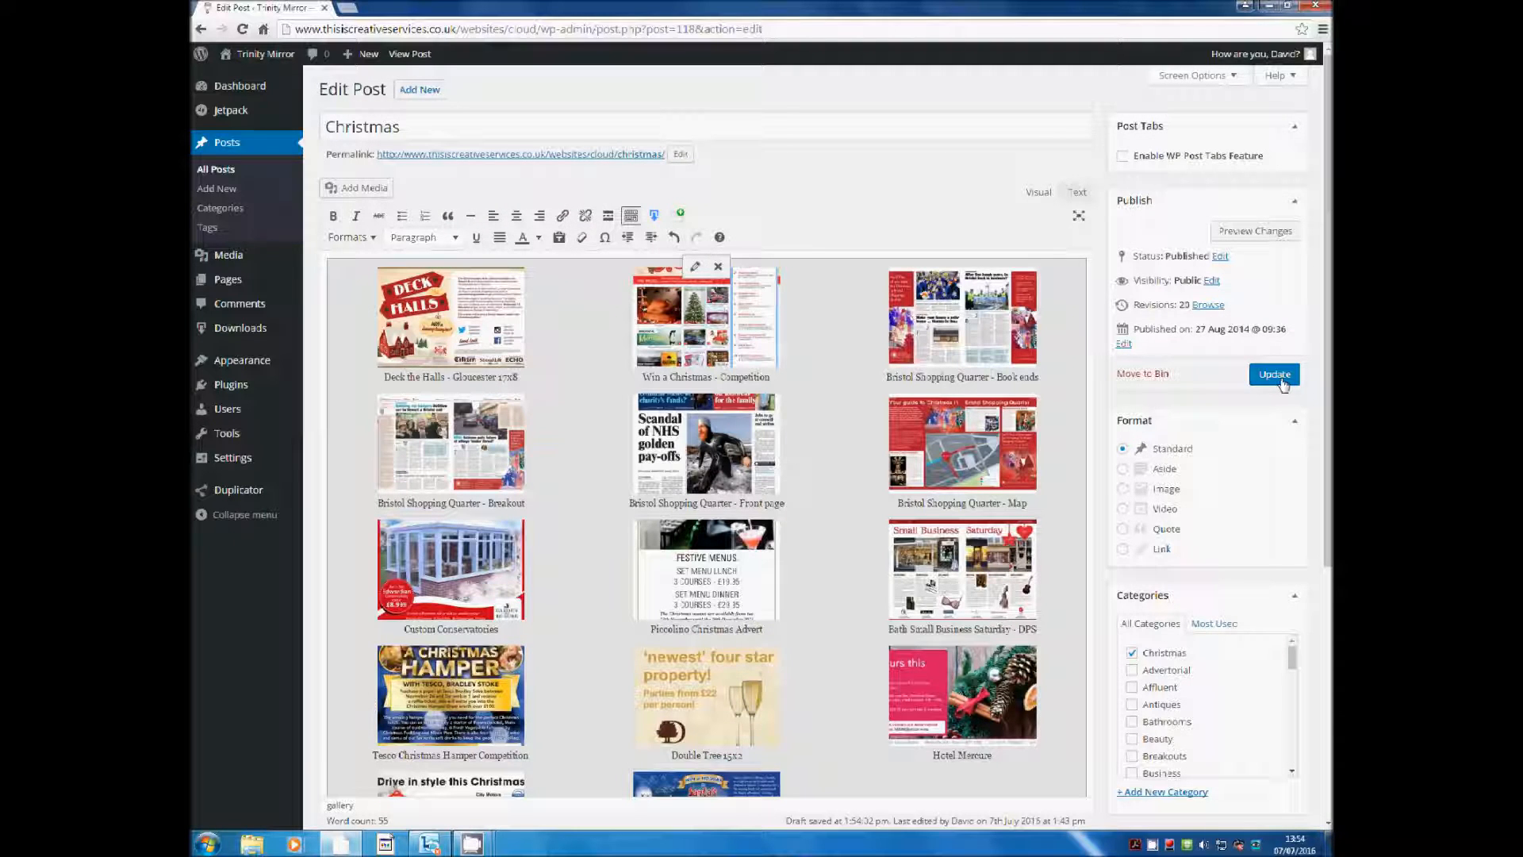
pyautogui.click(1283, 382)
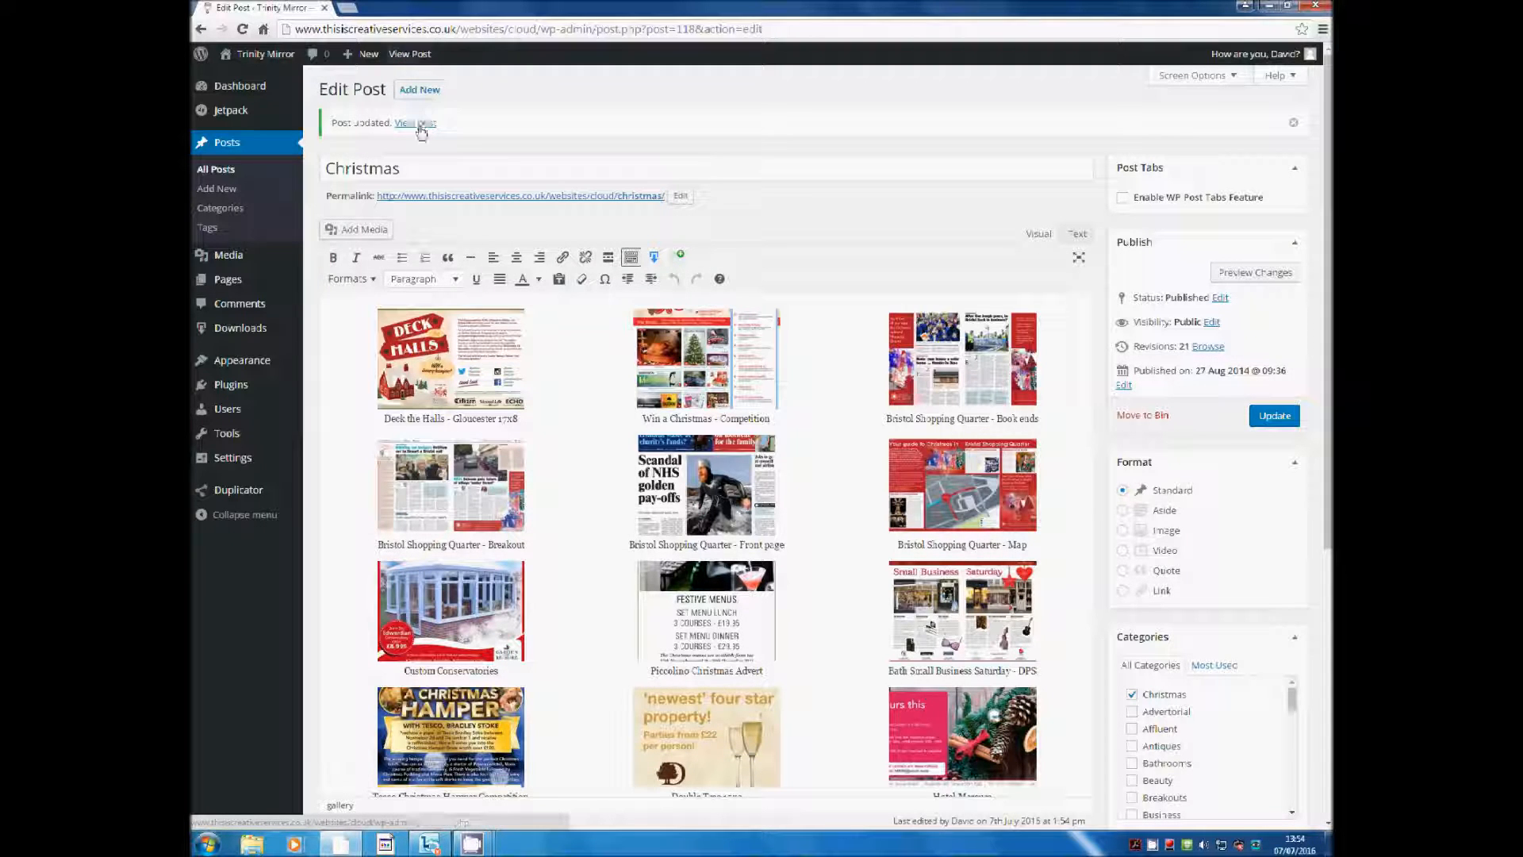
# View the live Christmas post and enlarge the Lapland Holiday Promotion 17x8 thumbnail
pyautogui.click(419, 54)
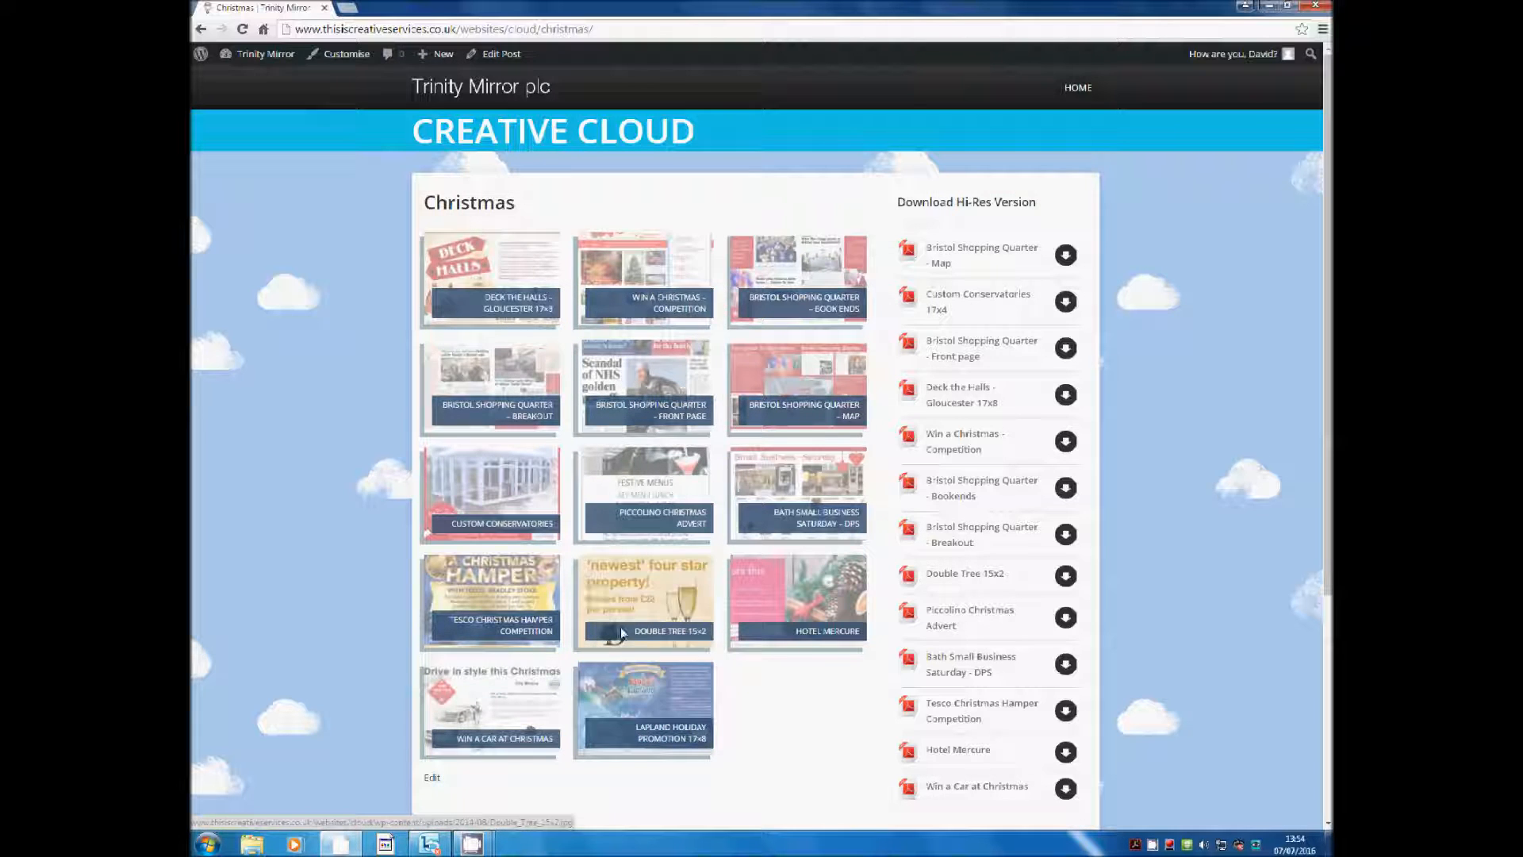
pyautogui.scroll(-1, 644, 706)
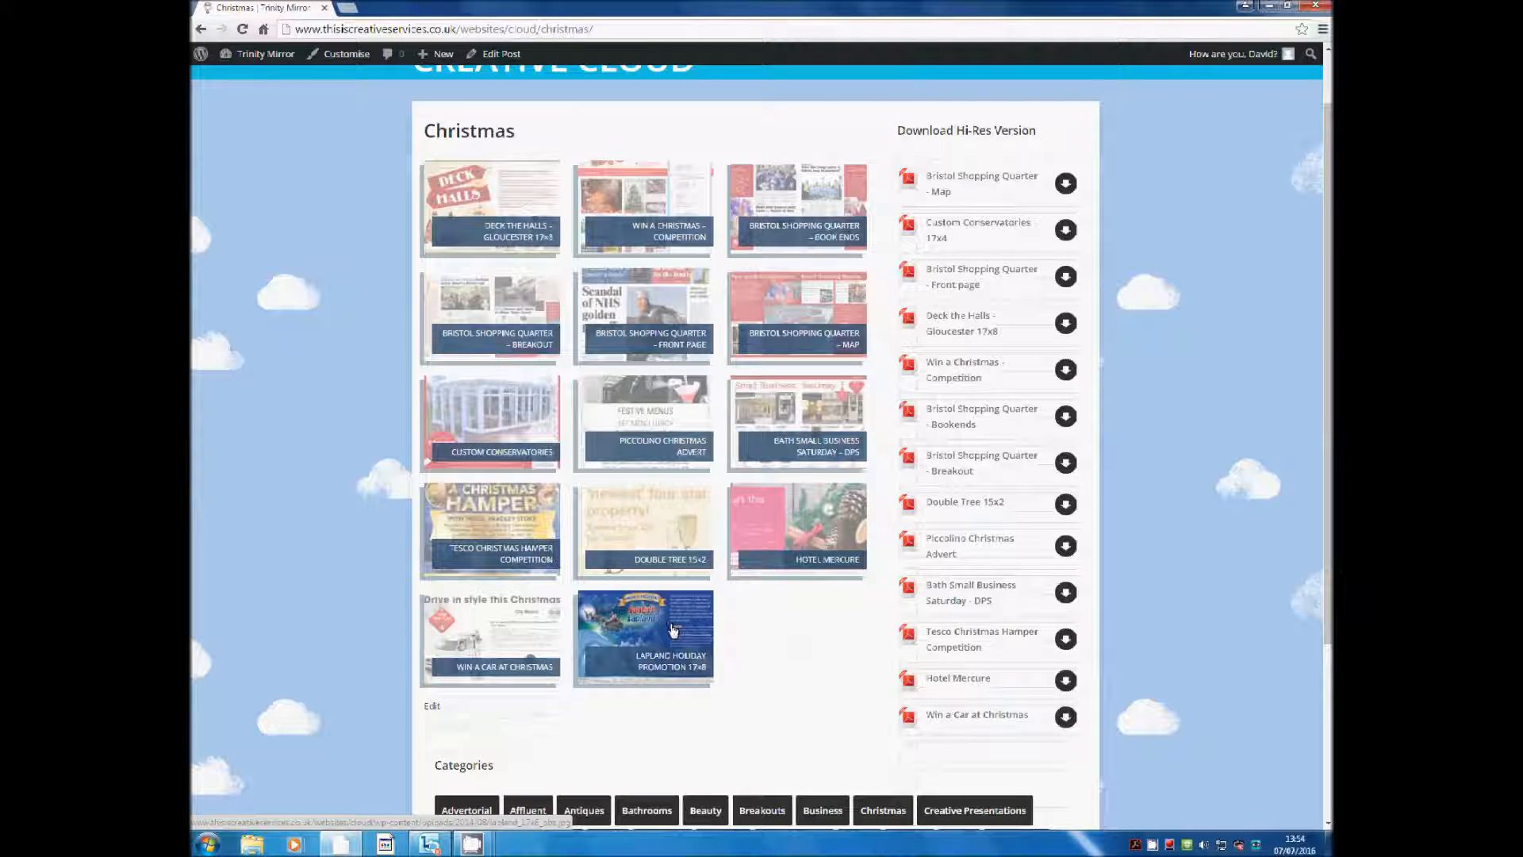
pyautogui.click(672, 630)
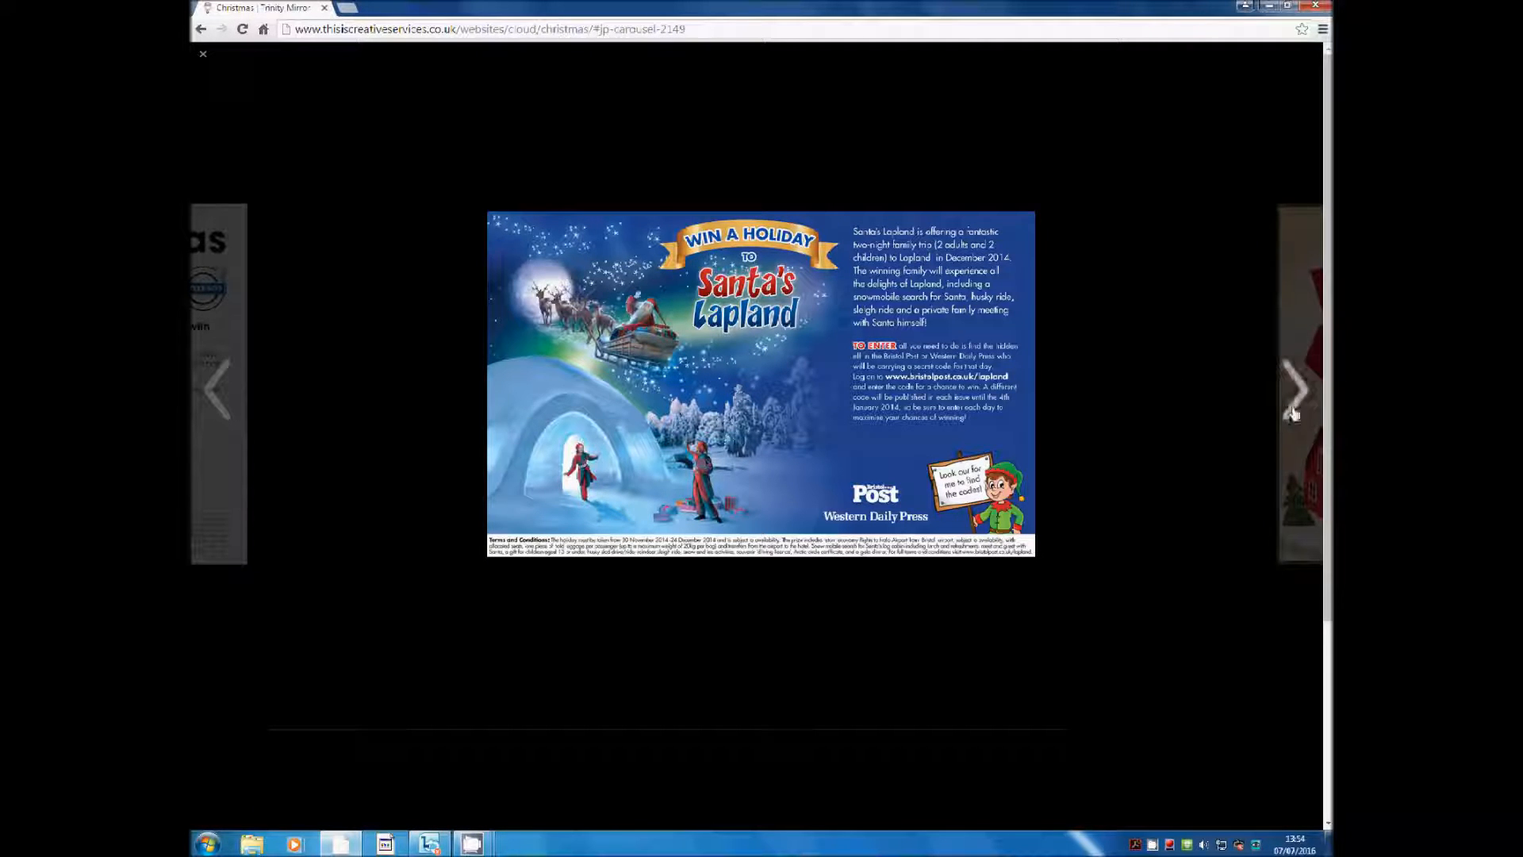
# Browse the carousel images, return to the Lapland image, then close the lightbox
pyautogui.click(1295, 389)
pyautogui.click(230, 388)
pyautogui.click(231, 389)
pyautogui.click(230, 389)
pyautogui.click(986, 411)
pyautogui.click(204, 55)
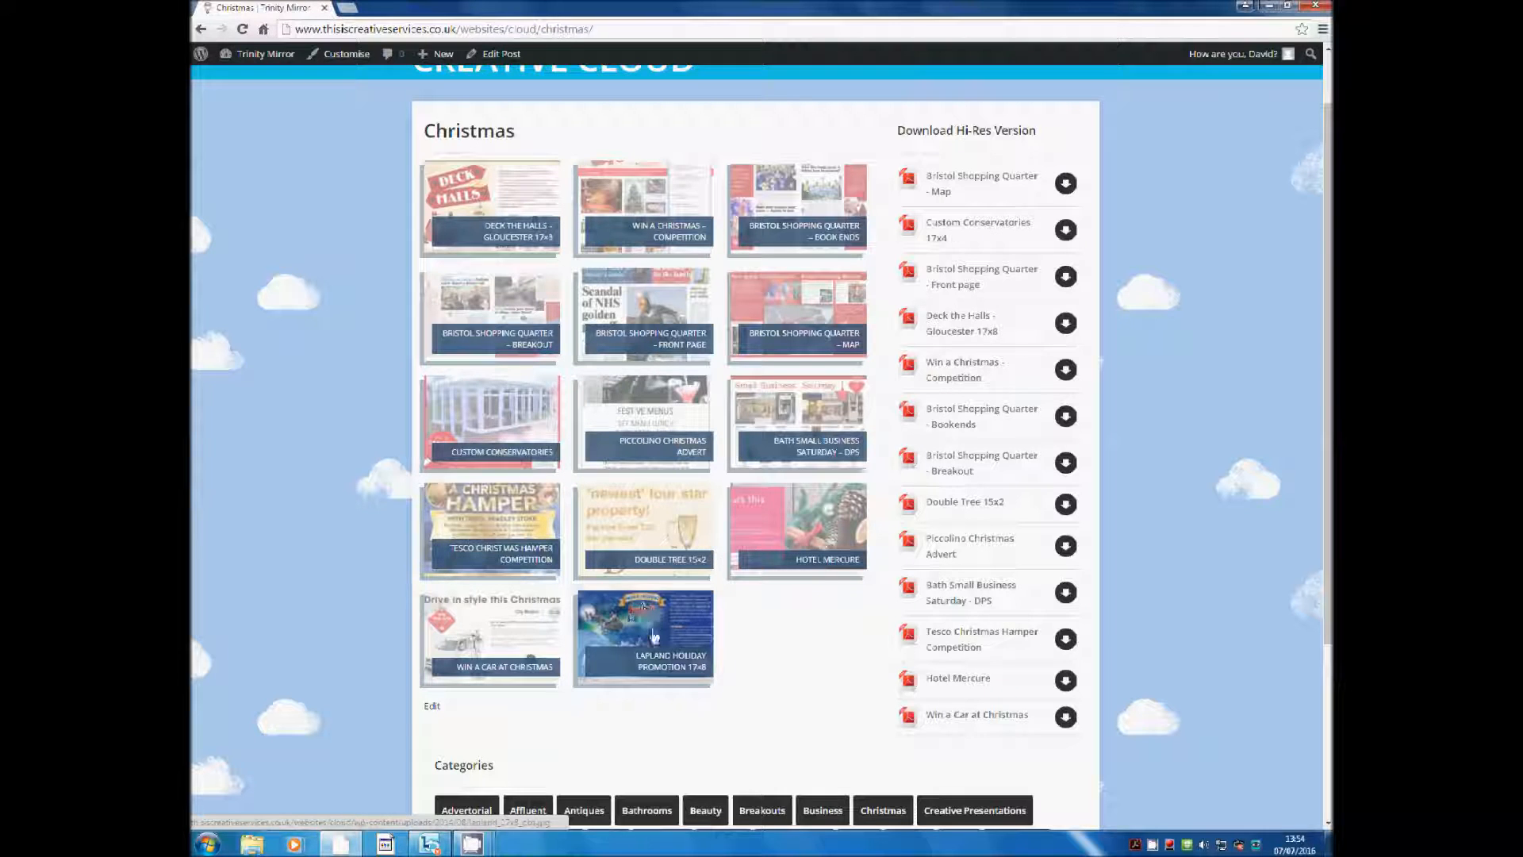